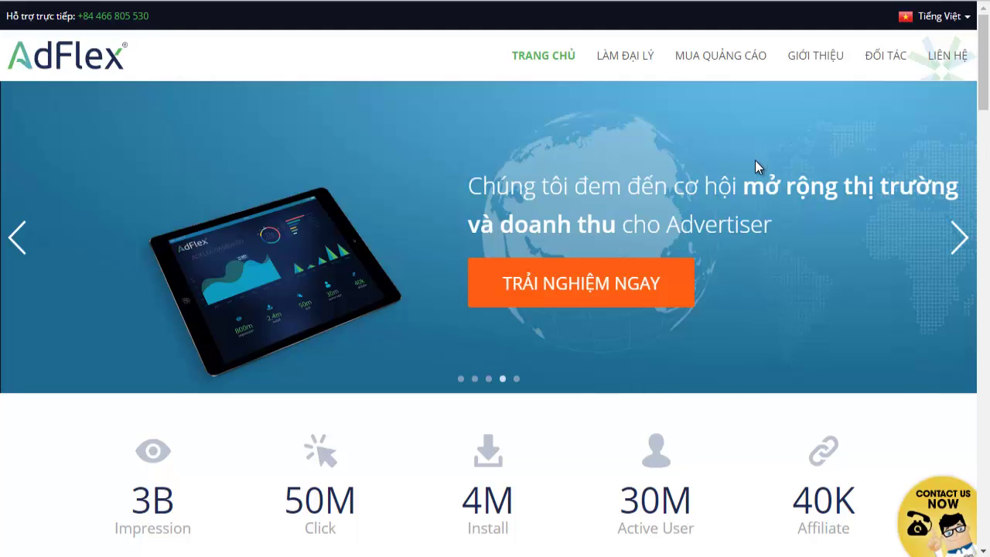
Step the homepage carousel to the 'TRỞ THÀNH PUBLISHER' slide and open its Sign Up form.
{"action": "left_click_drag", "start_coordinate": [984, 99], "coordinate": [987, 113]}
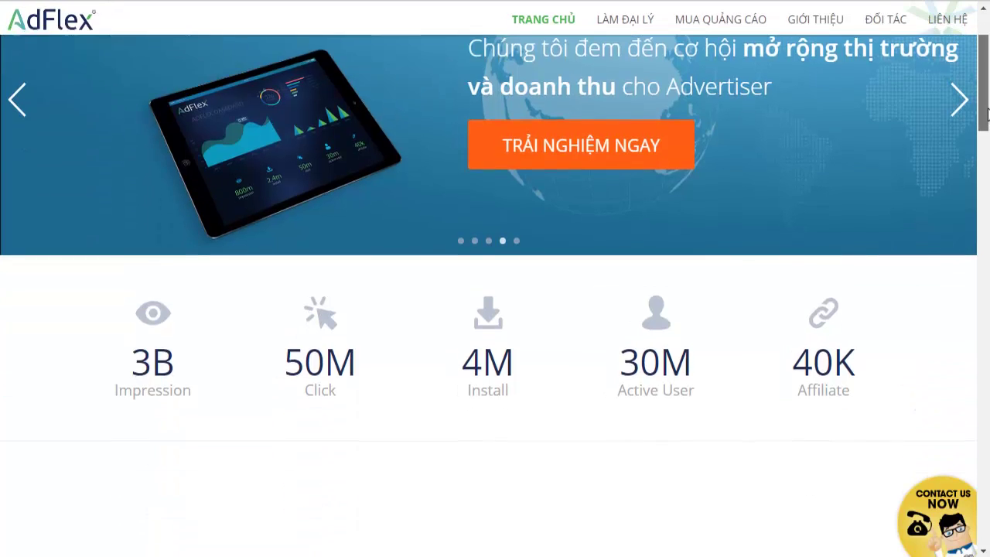
{"action": "scroll", "coordinate": [987, 114], "scroll_direction": "down", "scroll_amount": 3}
{"action": "scroll", "coordinate": [988, 105], "scroll_direction": "up", "scroll_amount": 1}
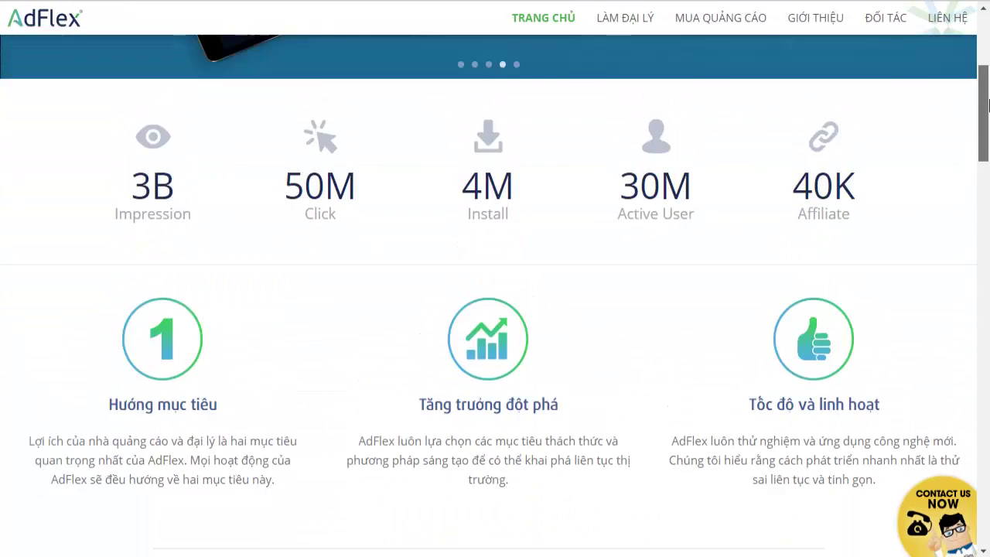
{"action": "scroll", "coordinate": [988, 104], "scroll_direction": "up", "scroll_amount": 4}
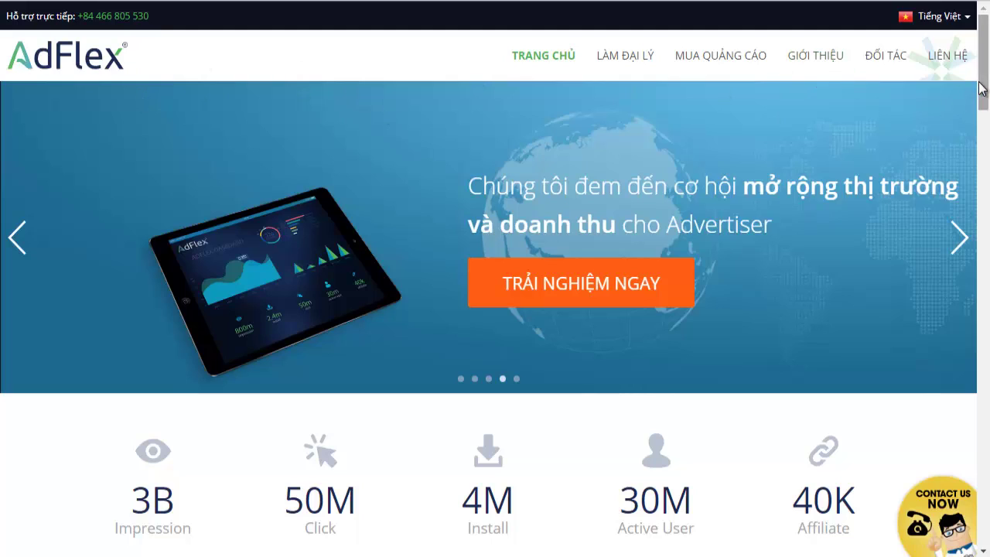
{"action": "scroll", "coordinate": [984, 116], "scroll_direction": "down", "scroll_amount": 2}
{"action": "left_click_drag", "start_coordinate": [983, 135], "coordinate": [980, 93]}
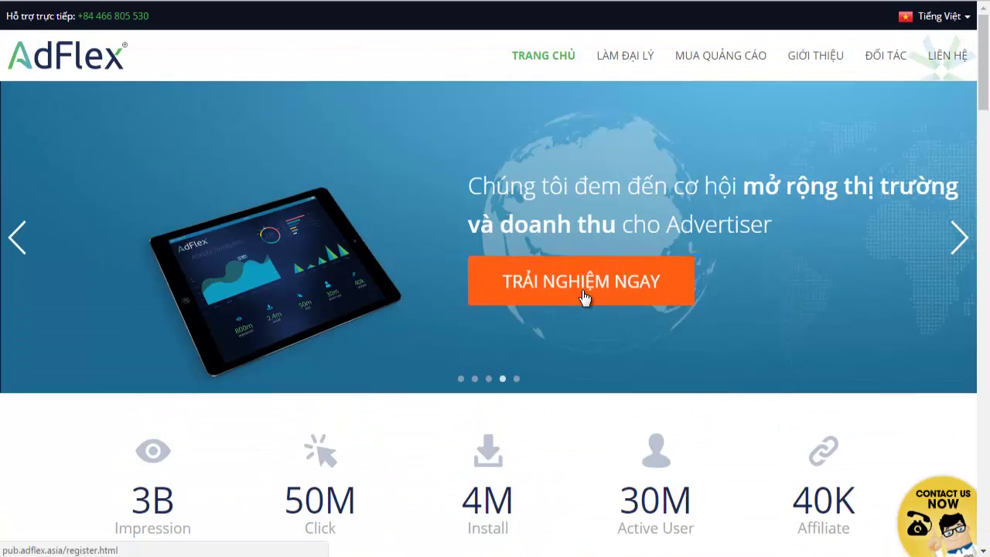
{"action": "left_click", "coordinate": [21, 255]}
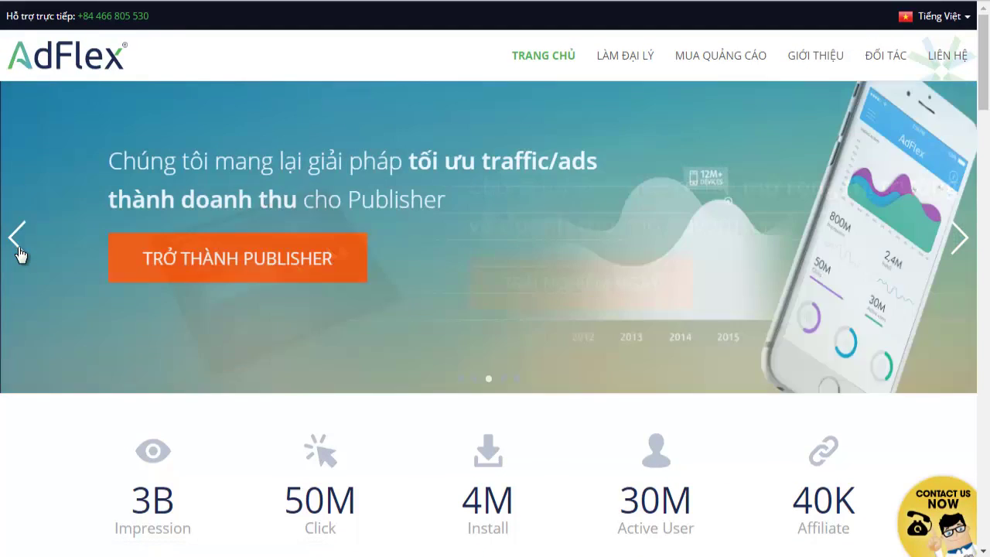
{"action": "left_click", "coordinate": [21, 254]}
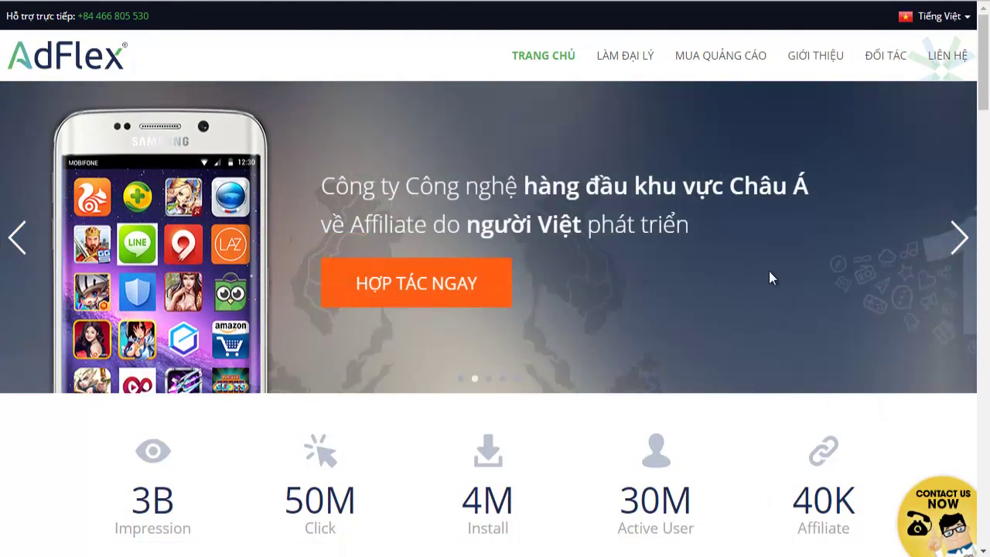
{"action": "left_click", "coordinate": [945, 244]}
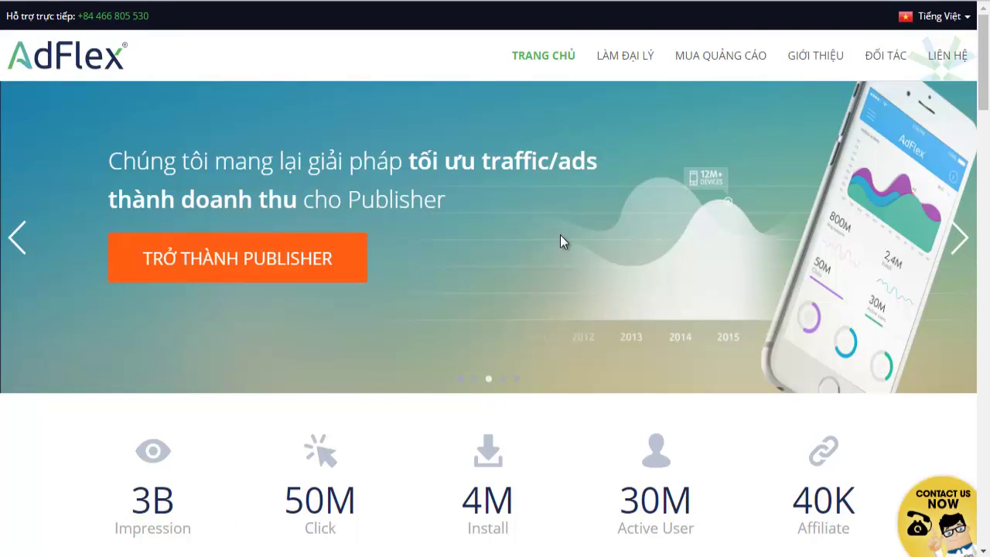
{"action": "left_click", "coordinate": [216, 259]}
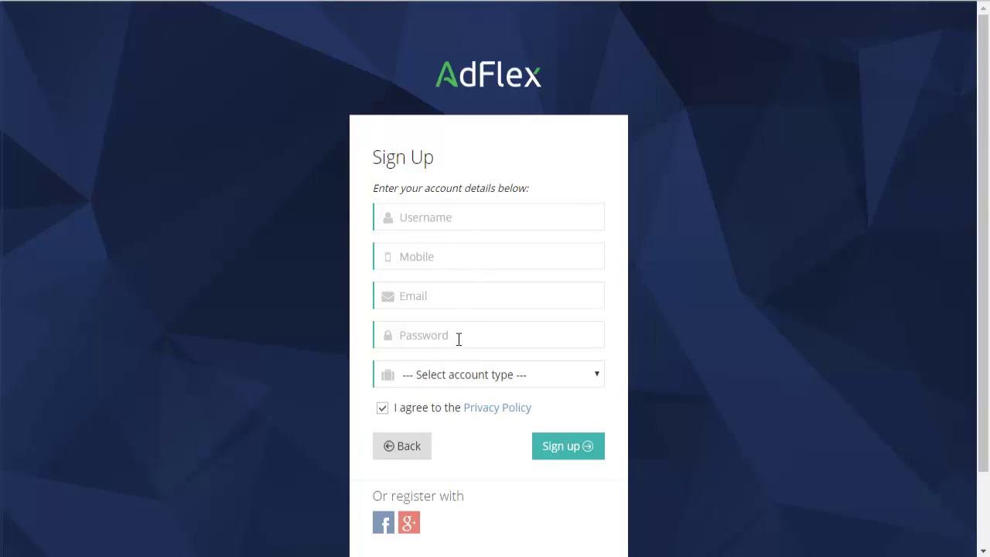
{"action": "left_click", "coordinate": [458, 374]}
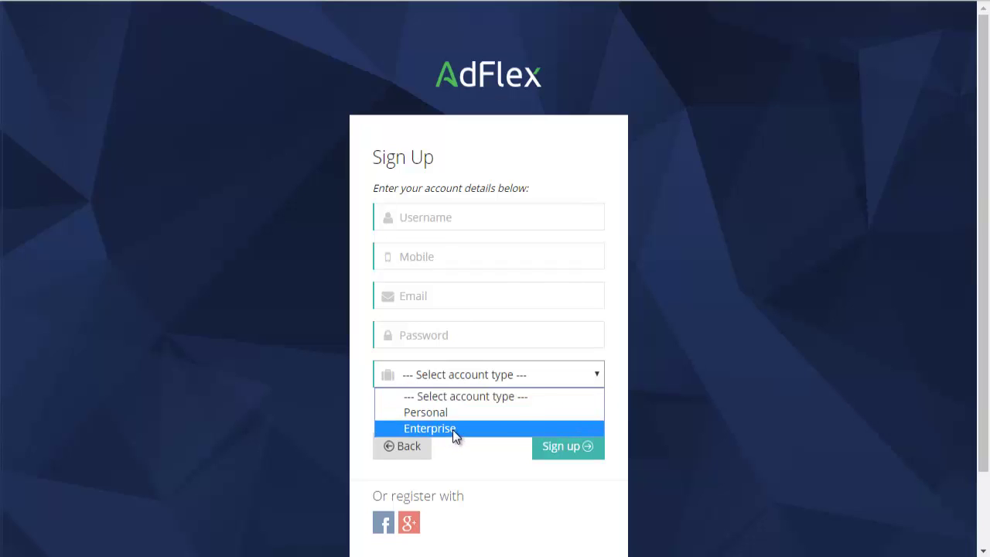
{"action": "left_click", "coordinate": [360, 348]}
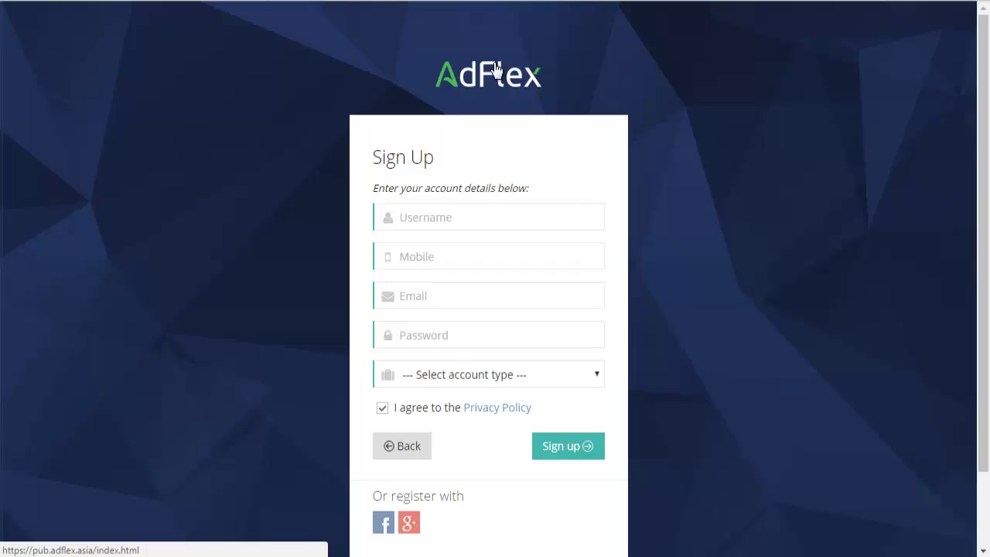
Go to pub.adflex.asia and log in with the publisher username and password.
{"action": "key", "text": "ctrl+l"}
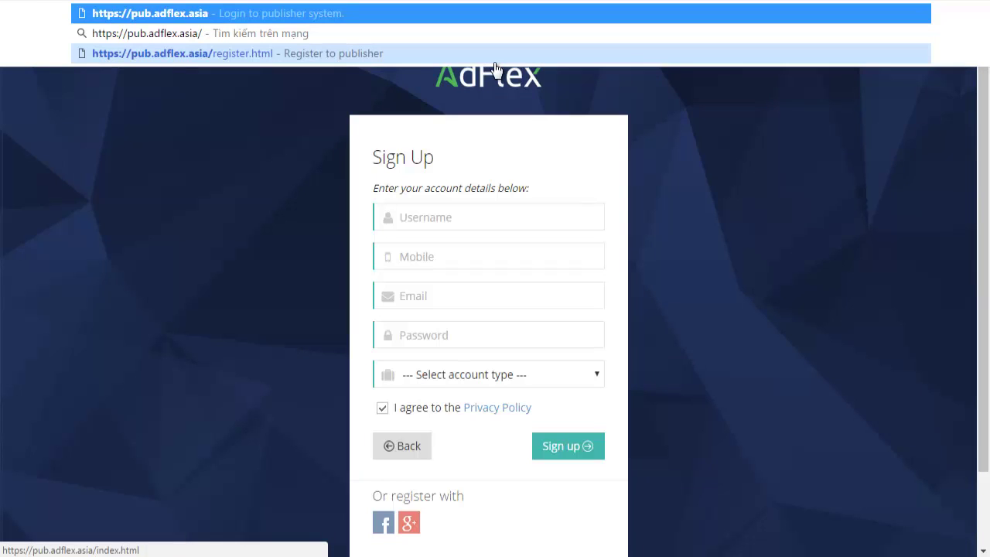
{"action": "key", "text": "Return"}
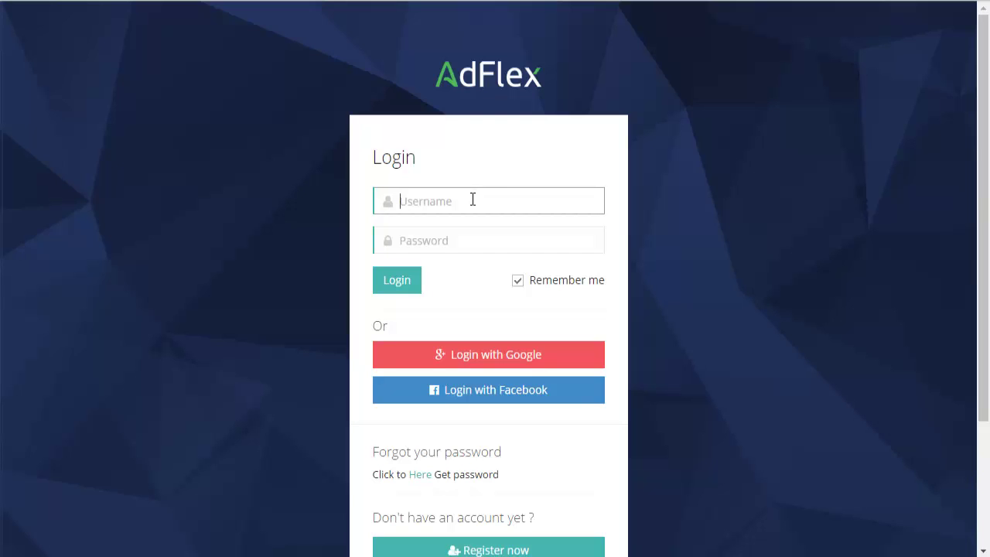
{"action": "type", "text": "vuongchihung"}
{"action": "key", "text": "Tab"}
{"action": "type", "text": "•••••••••"}
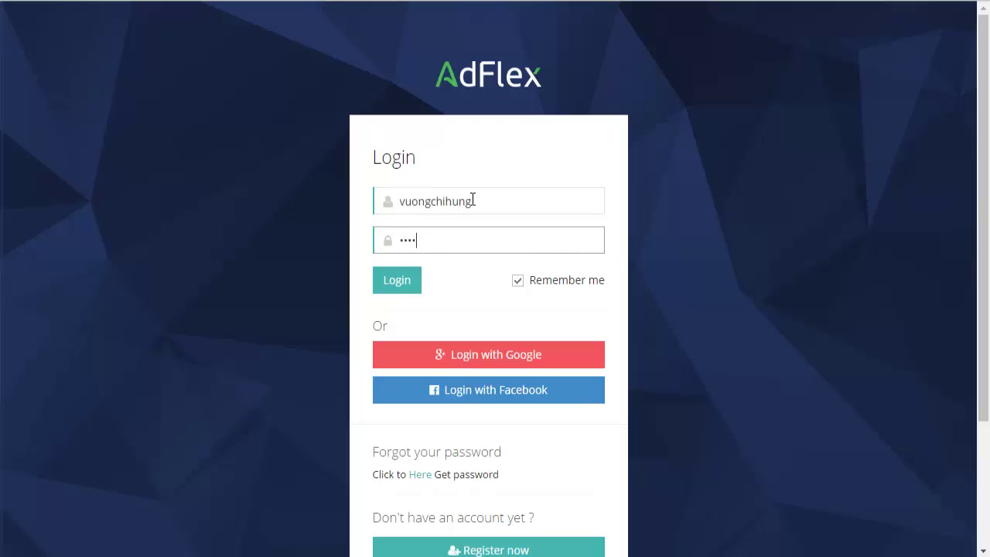
{"action": "type", "text": "••••"}
{"action": "key", "text": "Return"}
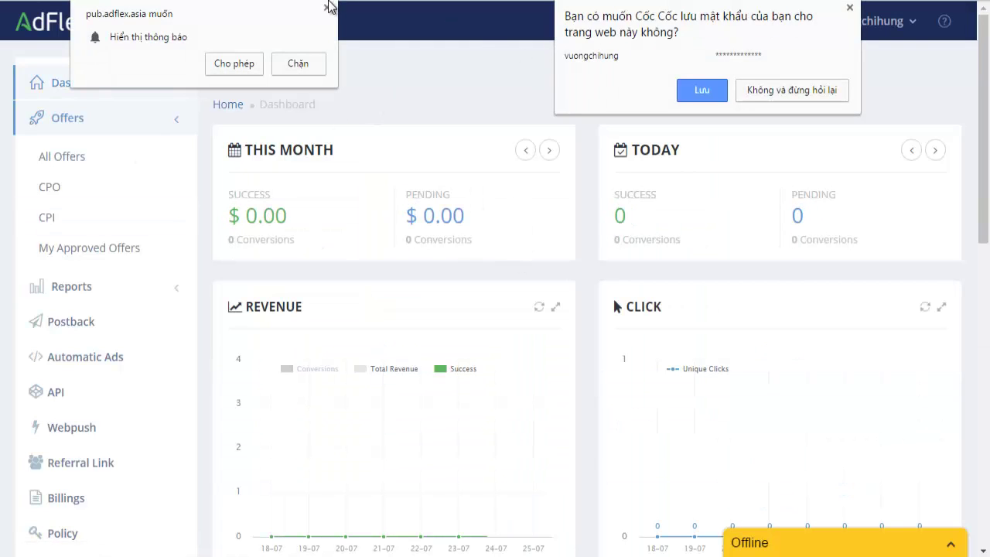
Dismiss the notification and save-password prompts, then choose Vietnamese from the flag language menu.
{"action": "left_click", "coordinate": [331, 8]}
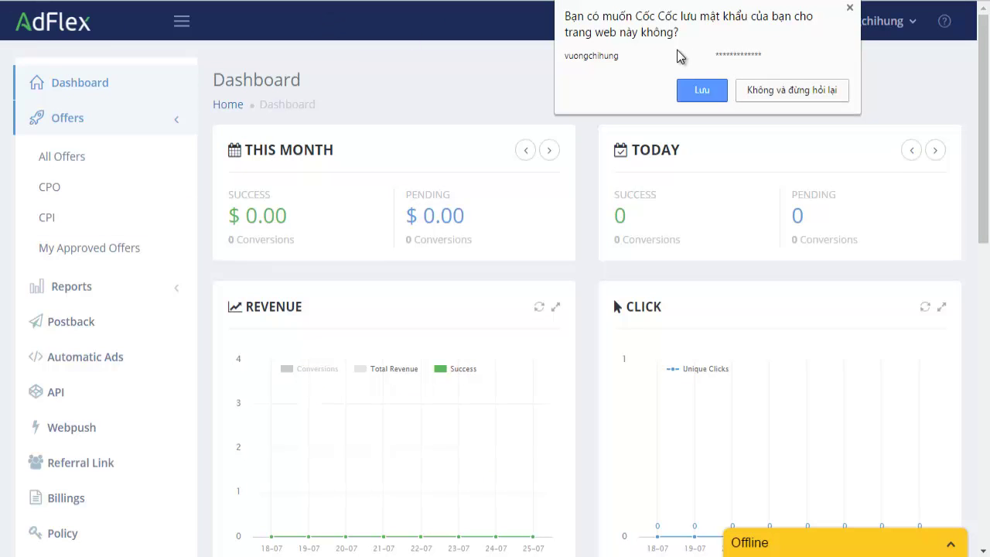
{"action": "left_click", "coordinate": [848, 7]}
{"action": "left_click", "coordinate": [872, 29]}
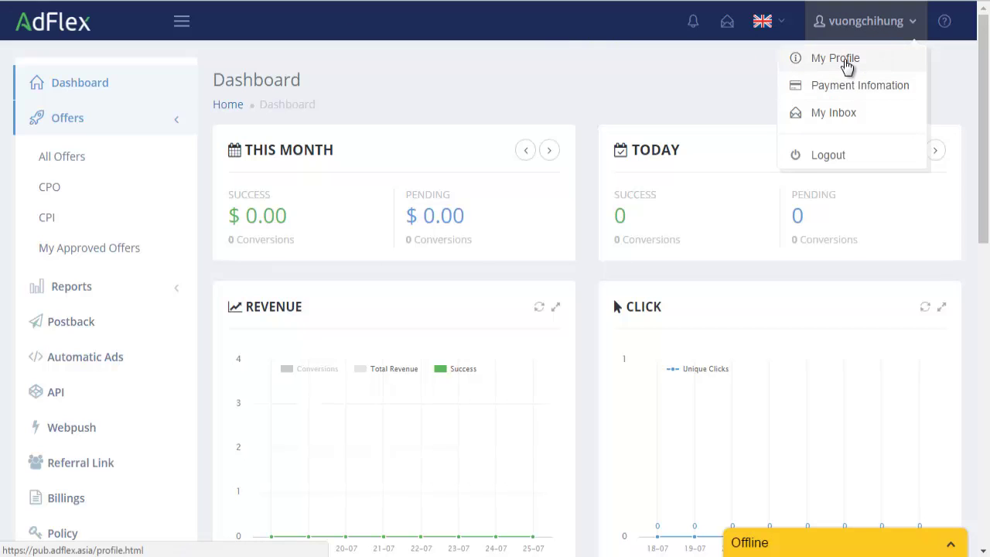
{"action": "left_click", "coordinate": [777, 36]}
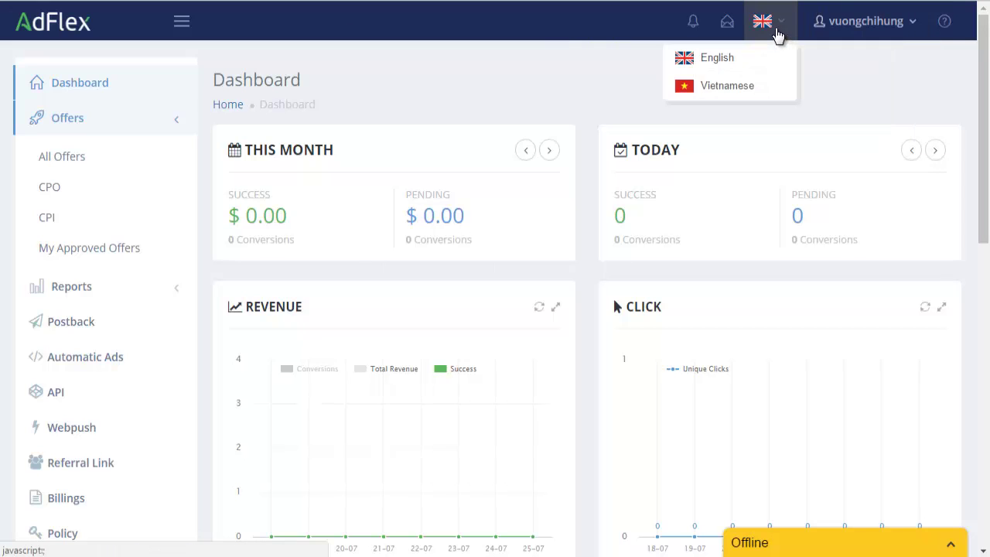
{"action": "left_click", "coordinate": [742, 90]}
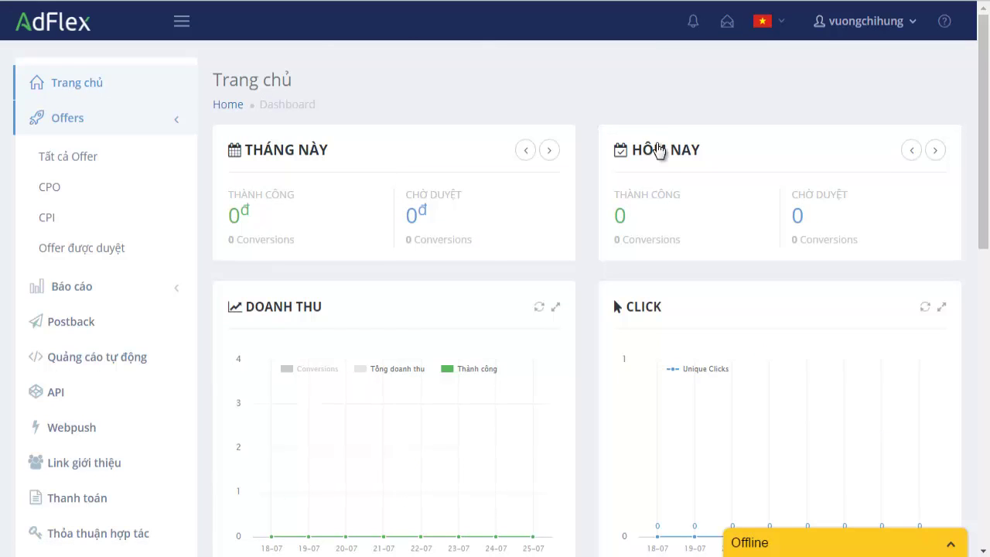
Review the Vietnamese dashboard's revenue and click charts for 18-07 to 25-07.
{"action": "scroll", "coordinate": [611, 240], "scroll_direction": "down", "scroll_amount": 2}
{"action": "scroll", "coordinate": [464, 278], "scroll_direction": "up", "scroll_amount": 2}
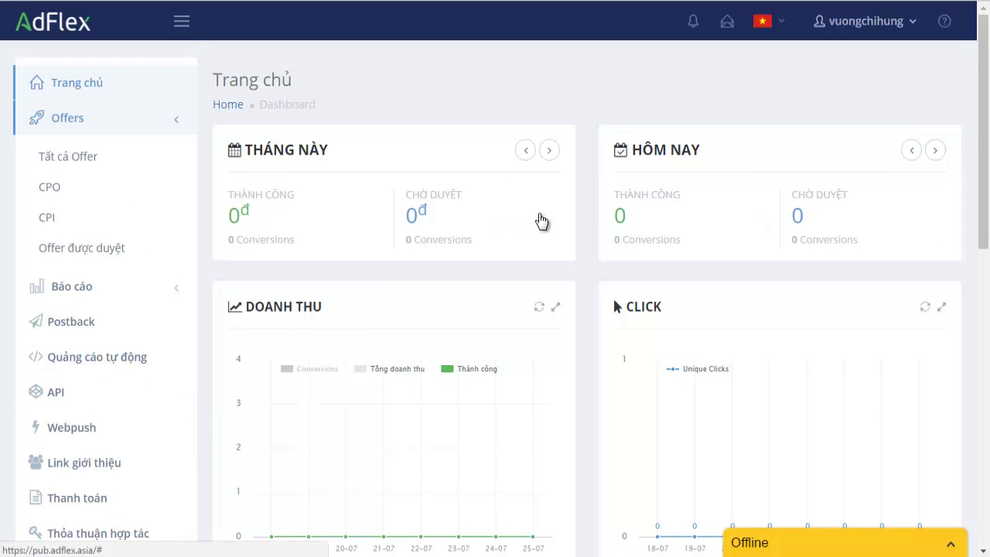
{"action": "scroll", "coordinate": [676, 315], "scroll_direction": "down", "scroll_amount": 2}
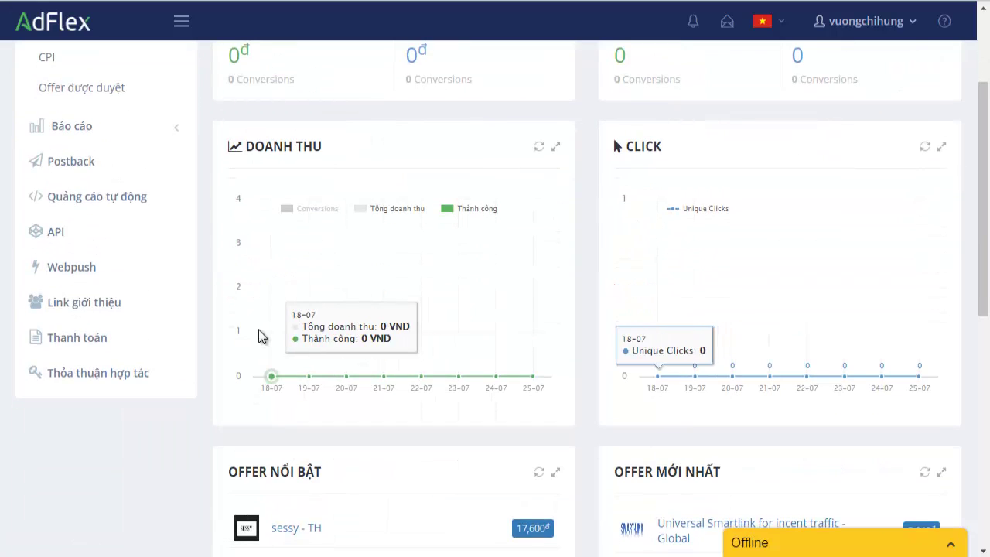
{"action": "scroll", "coordinate": [337, 310], "scroll_direction": "down", "scroll_amount": 1}
{"action": "scroll", "coordinate": [356, 313], "scroll_direction": "down", "scroll_amount": 3}
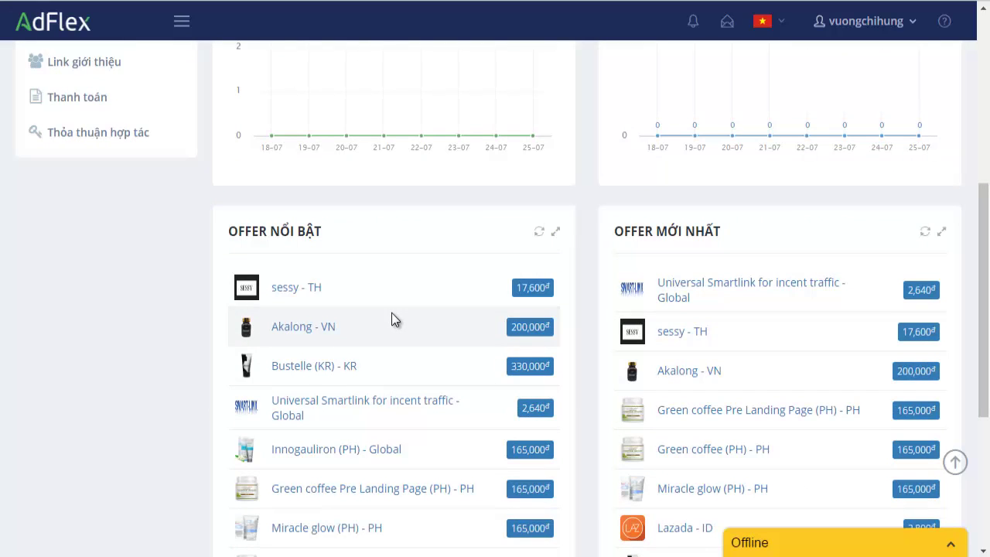
{"action": "scroll", "coordinate": [248, 316], "scroll_direction": "up", "scroll_amount": 4}
{"action": "scroll", "coordinate": [248, 316], "scroll_direction": "up", "scroll_amount": 2}
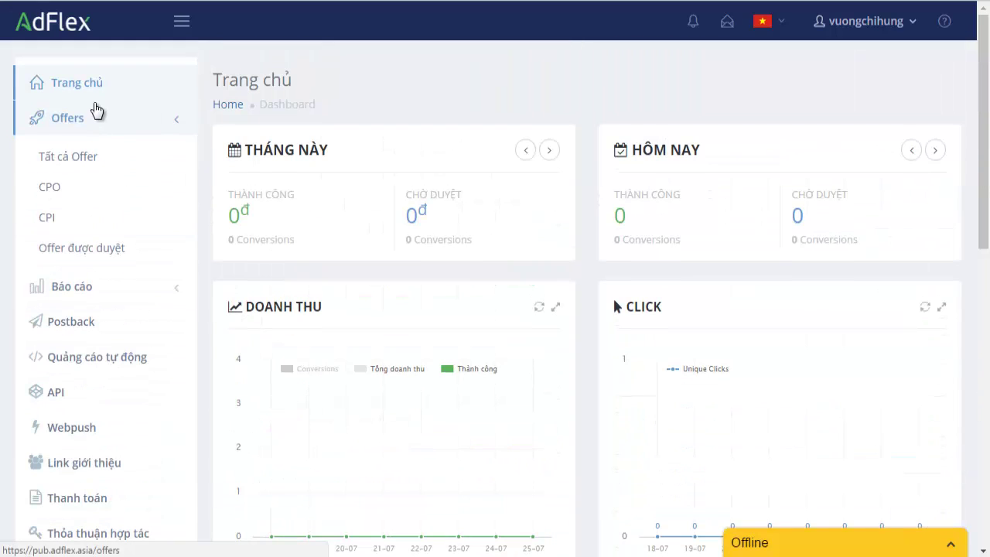
Filter Tất cả Offer to CPO offers with Geography set to Việt Nam.
{"action": "left_click", "coordinate": [82, 156]}
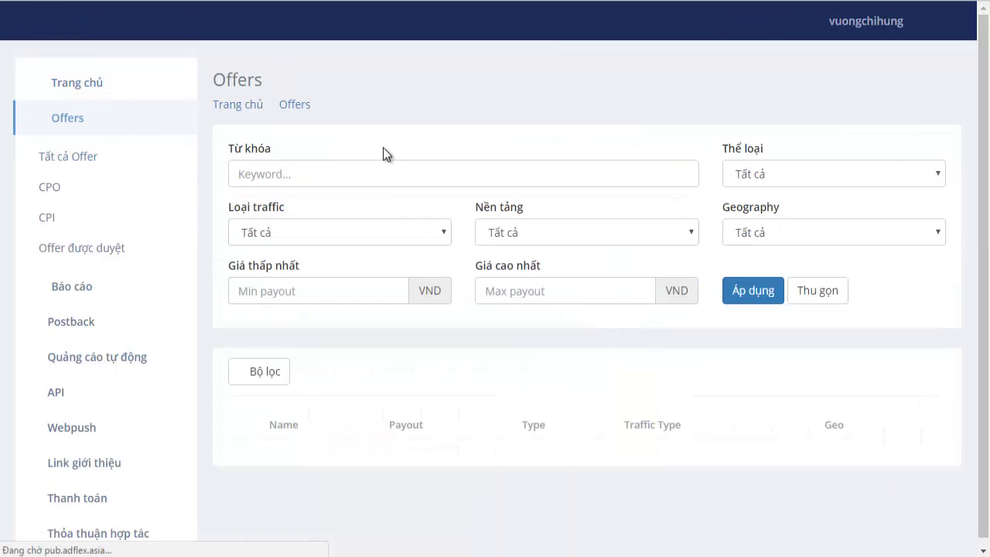
{"action": "scroll", "coordinate": [598, 220], "scroll_direction": "down", "scroll_amount": 2}
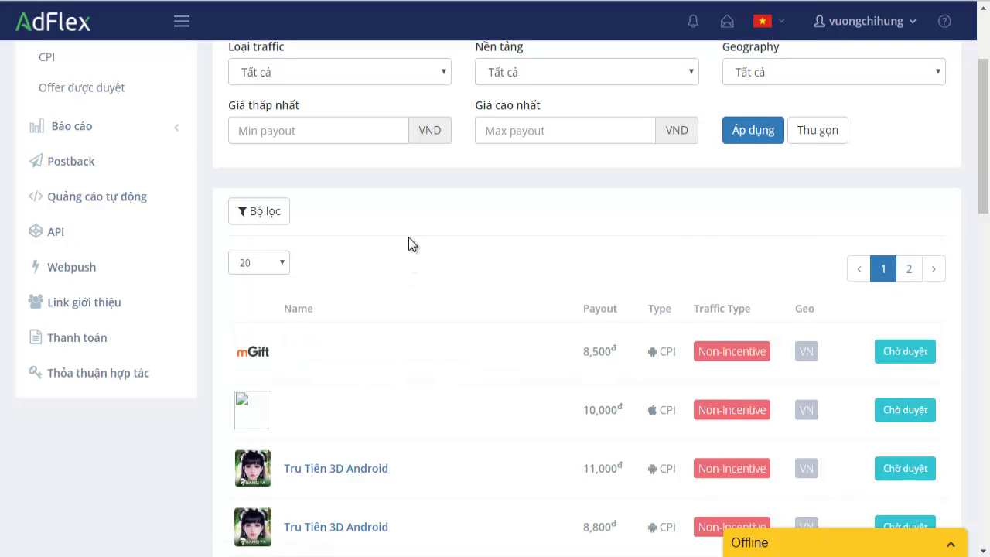
{"action": "scroll", "coordinate": [394, 239], "scroll_direction": "up", "scroll_amount": 2}
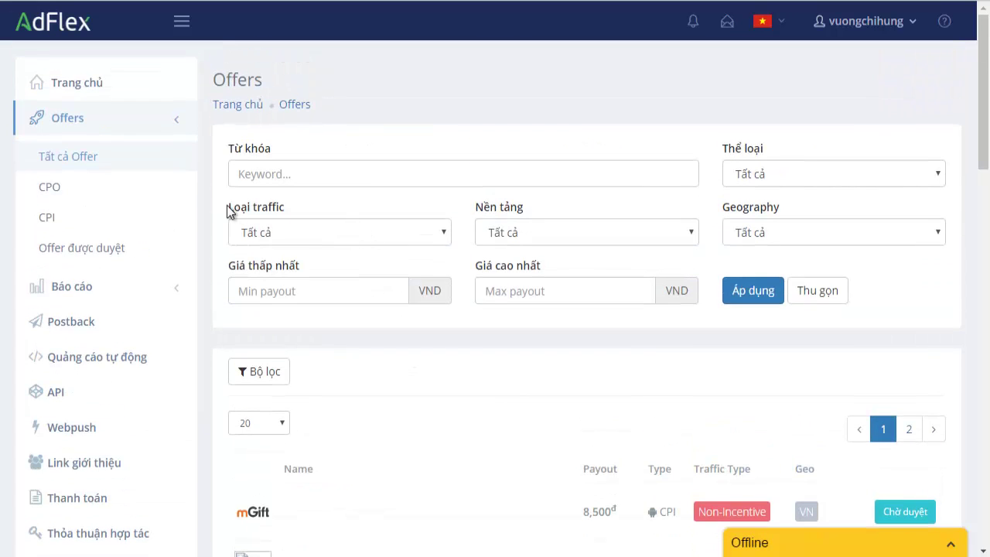
{"action": "left_click", "coordinate": [52, 195]}
{"action": "scroll", "coordinate": [619, 258], "scroll_direction": "down", "scroll_amount": 3}
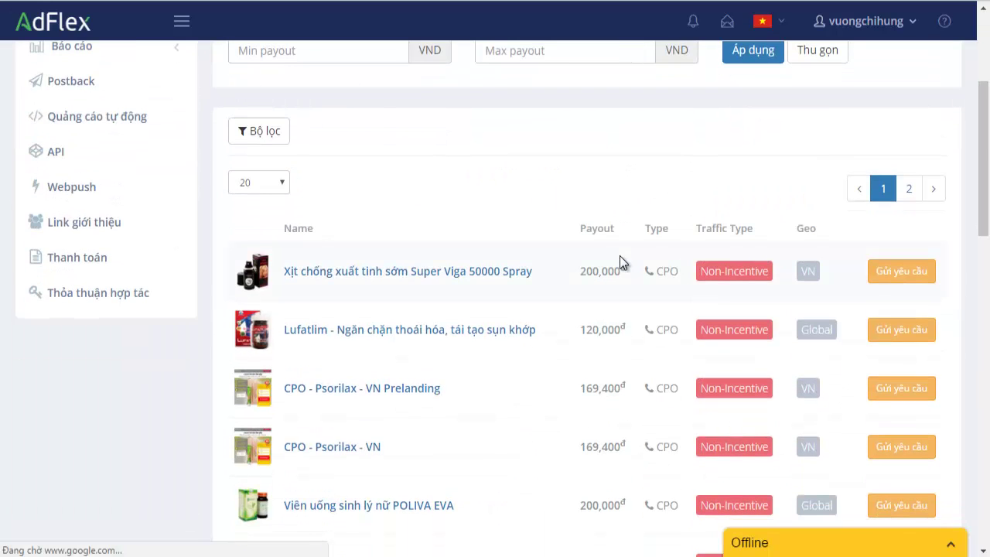
{"action": "scroll", "coordinate": [582, 270], "scroll_direction": "up", "scroll_amount": 2}
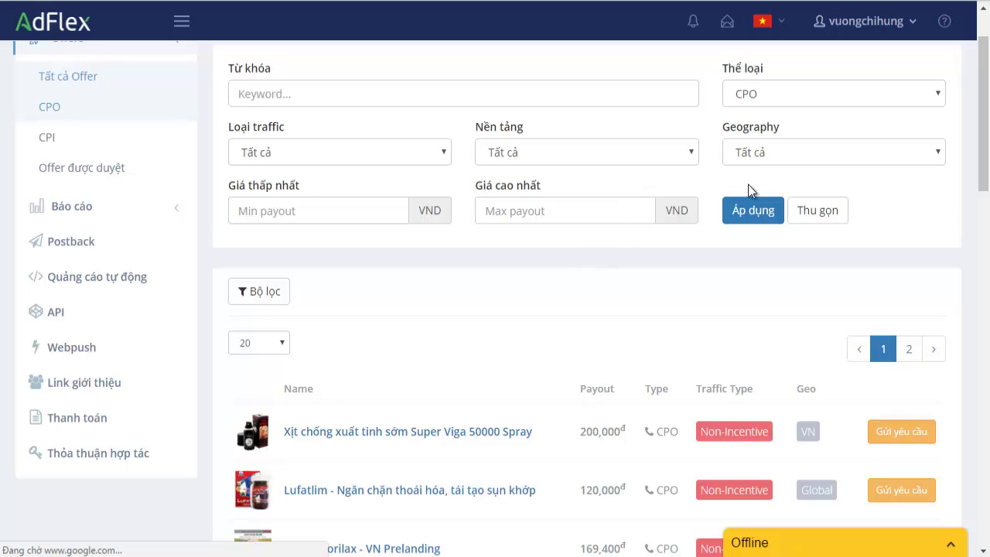
{"action": "left_click", "coordinate": [791, 152]}
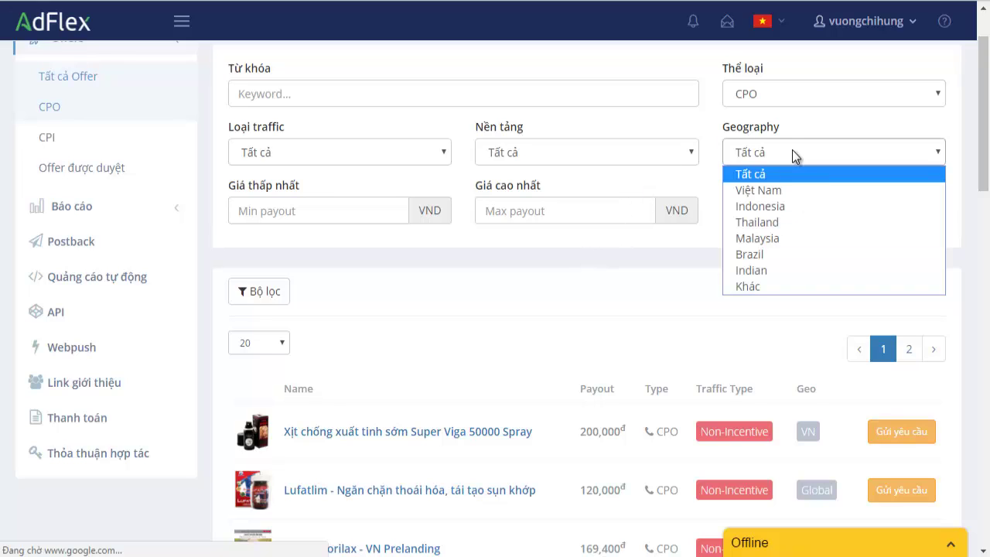
{"action": "left_click", "coordinate": [783, 189]}
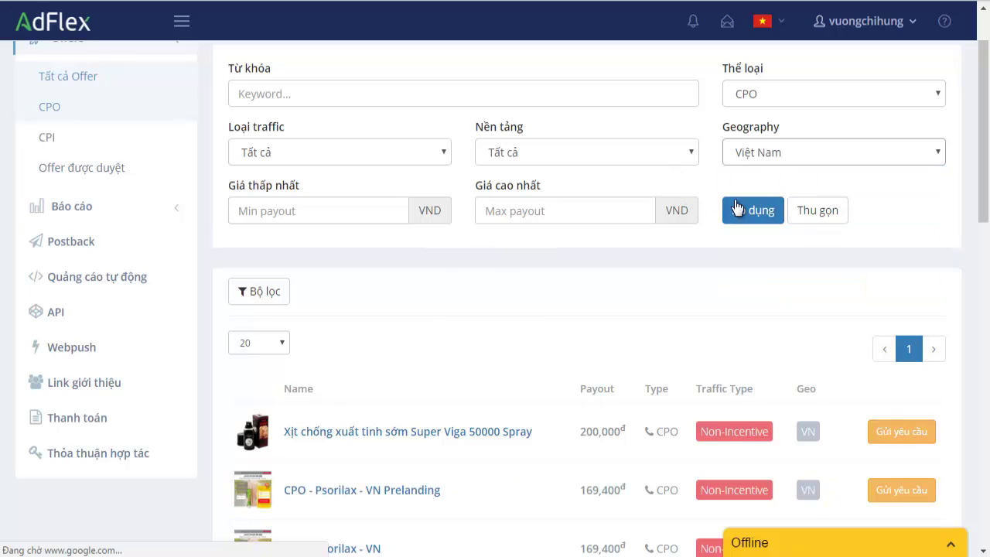
{"action": "left_click", "coordinate": [761, 219]}
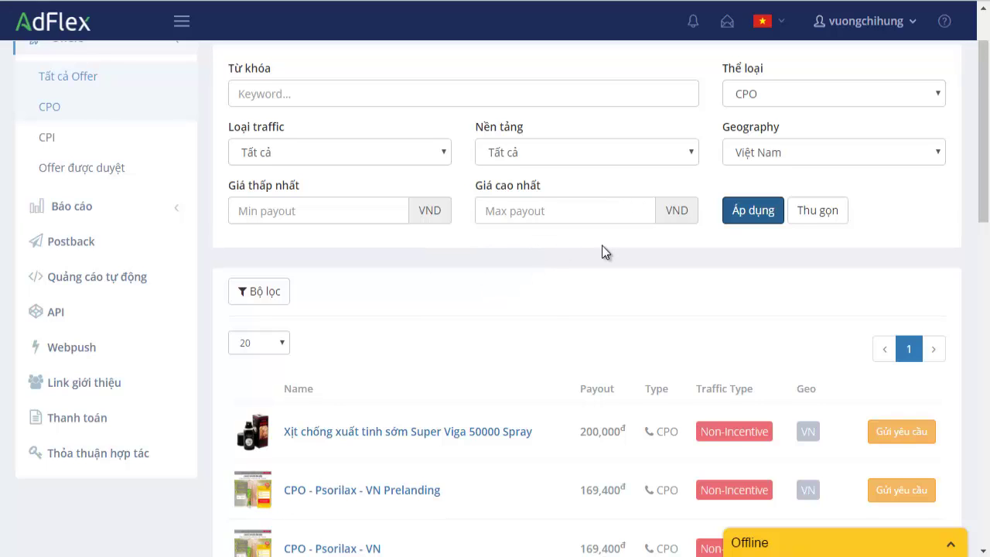
Send a join request for the Super Viga 50000 Spray offer.
{"action": "scroll", "coordinate": [601, 246], "scroll_direction": "down", "scroll_amount": 2}
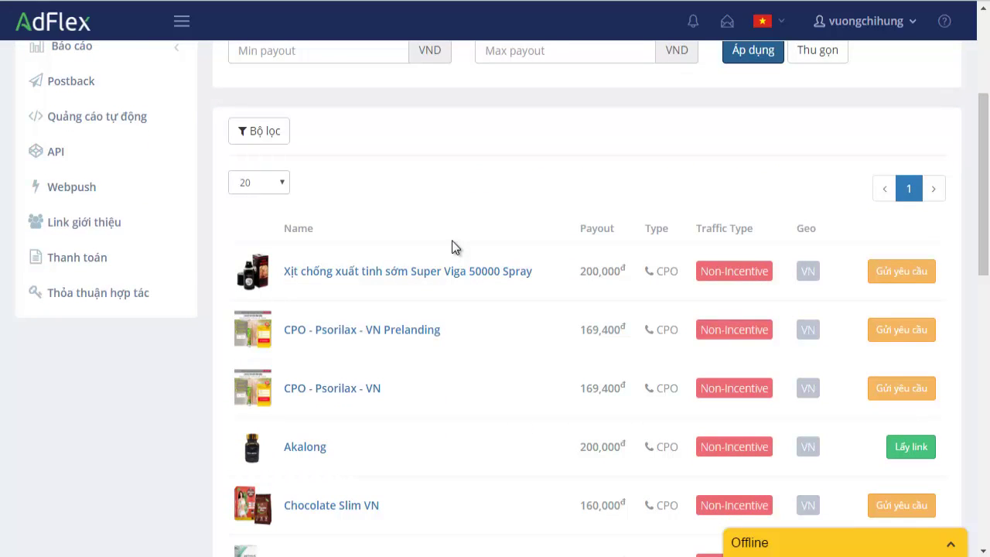
{"action": "scroll", "coordinate": [509, 261], "scroll_direction": "down", "scroll_amount": 1}
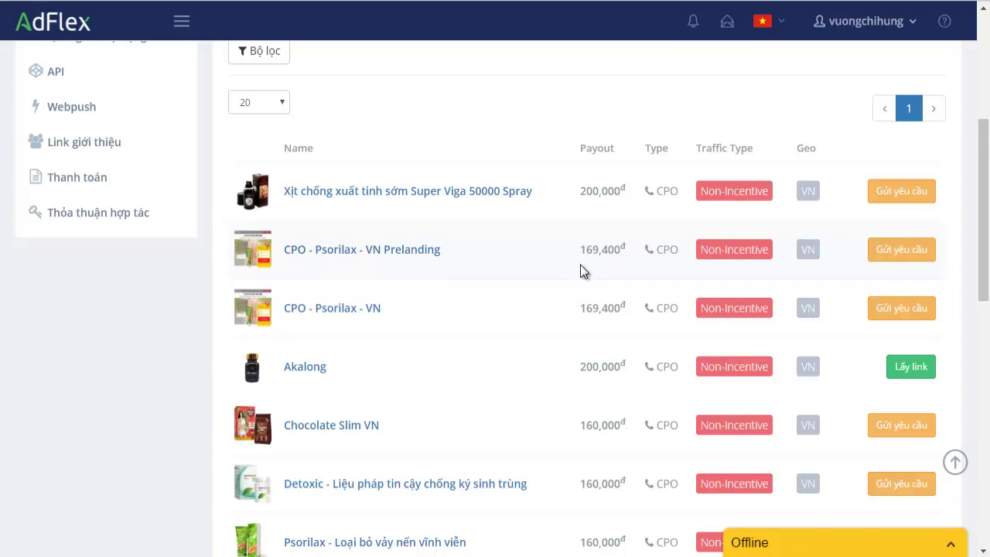
{"action": "scroll", "coordinate": [573, 267], "scroll_direction": "down", "scroll_amount": 2}
{"action": "scroll", "coordinate": [593, 260], "scroll_direction": "up", "scroll_amount": 2}
{"action": "left_click", "coordinate": [902, 191]}
{"action": "left_click", "coordinate": [674, 343]}
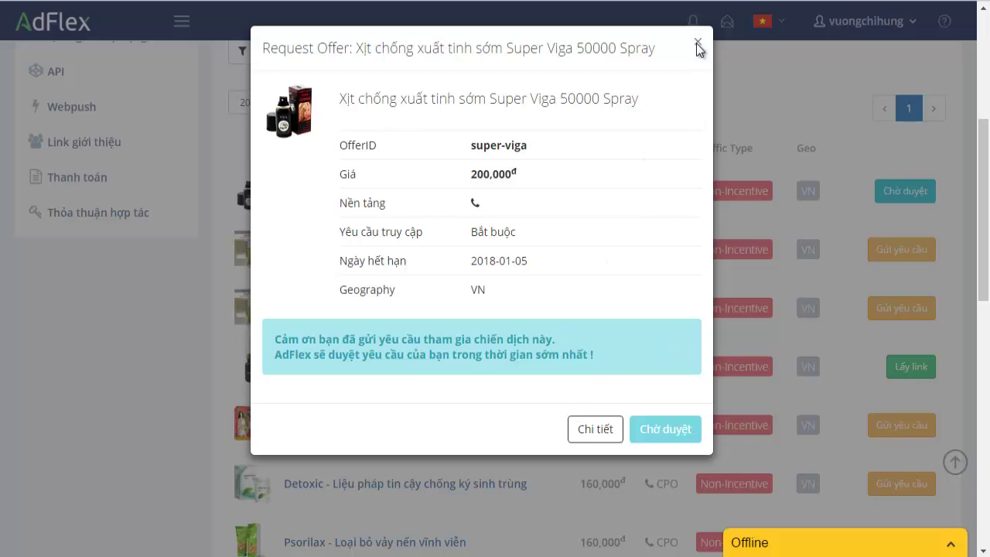
{"action": "left_click", "coordinate": [698, 45]}
Request the CPO - Psorilax - VN Prelanding and CPO - Psorilax - VN offers, then review their statuses.
{"action": "left_click", "coordinate": [925, 255]}
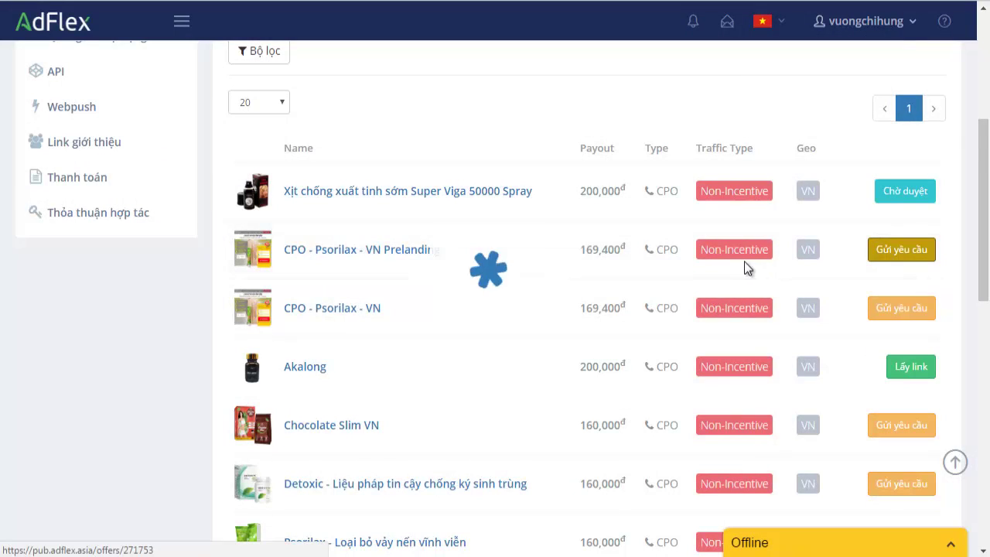
{"action": "left_click", "coordinate": [681, 342]}
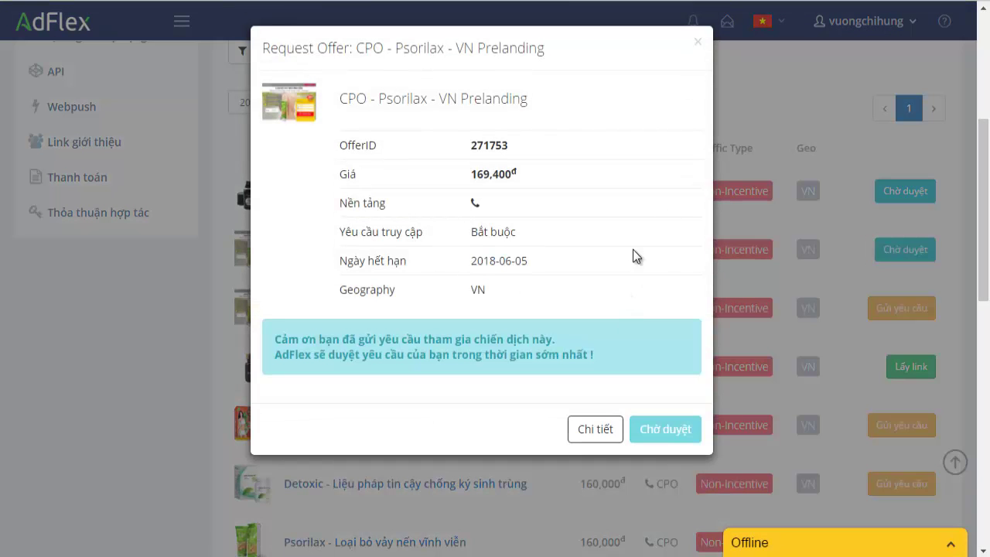
{"action": "left_click", "coordinate": [699, 46]}
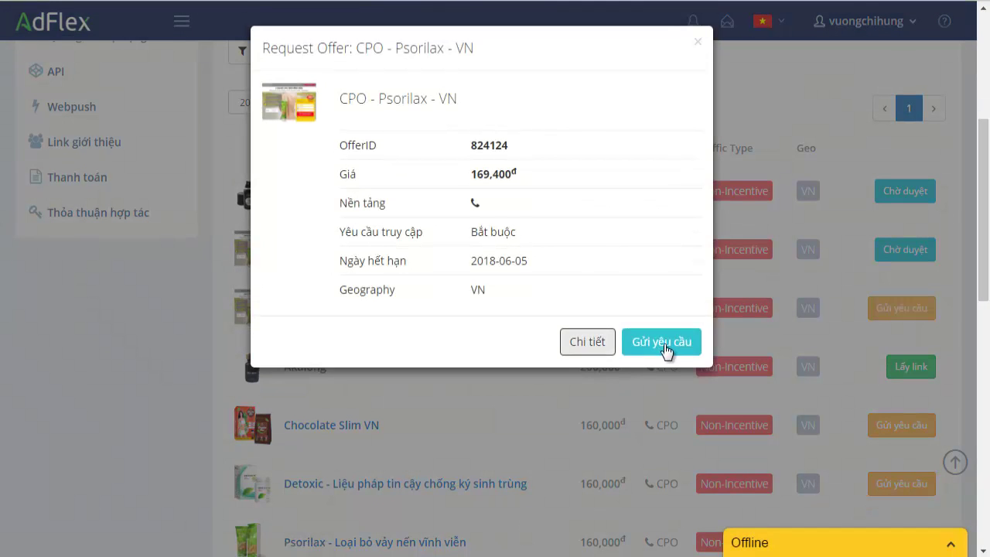
{"action": "left_click", "coordinate": [671, 348]}
{"action": "left_click", "coordinate": [701, 47]}
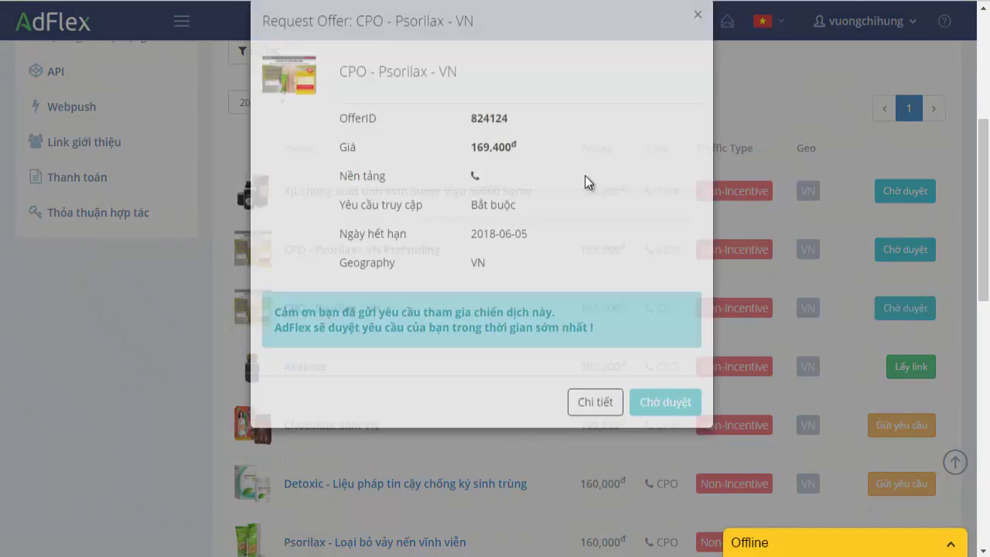
{"action": "scroll", "coordinate": [600, 254], "scroll_direction": "down", "scroll_amount": 3}
{"action": "scroll", "coordinate": [602, 255], "scroll_direction": "down", "scroll_amount": 5}
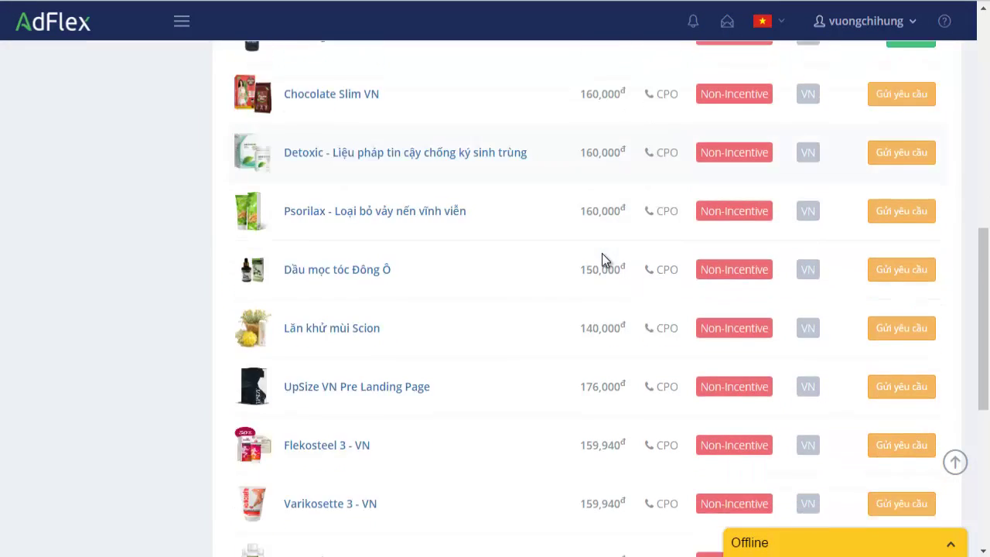
{"action": "scroll", "coordinate": [588, 332], "scroll_direction": "up", "scroll_amount": 2}
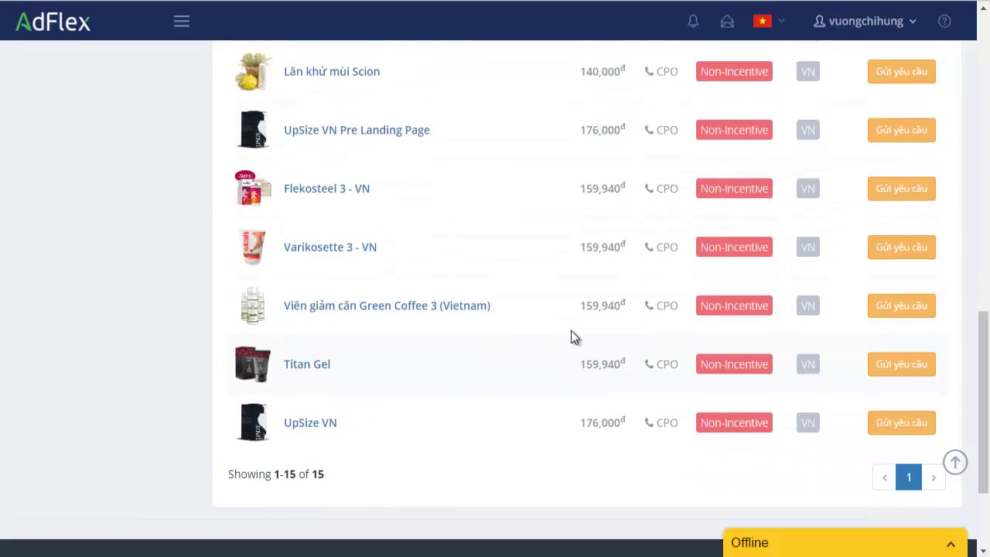
{"action": "scroll", "coordinate": [565, 328], "scroll_direction": "up", "scroll_amount": 1}
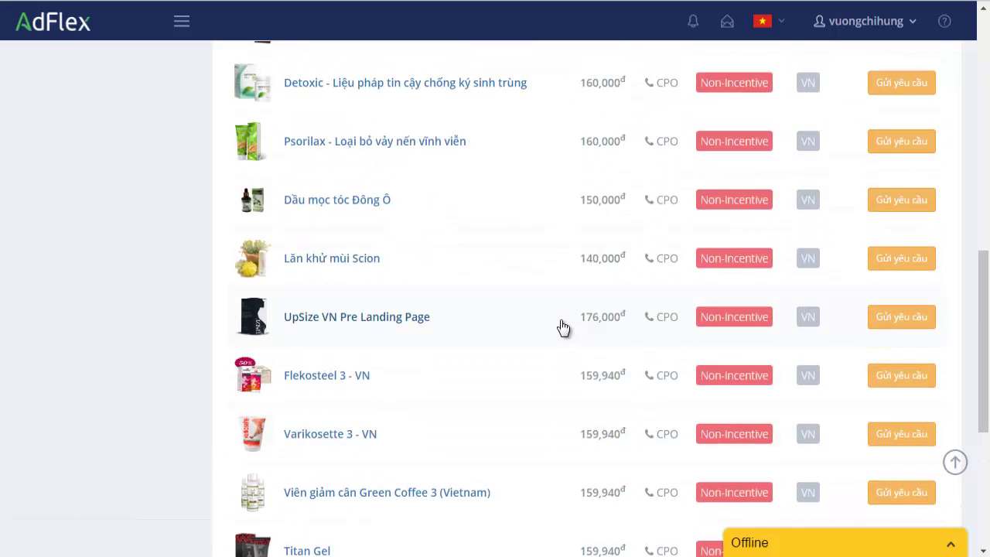
{"action": "scroll", "coordinate": [564, 324], "scroll_direction": "up", "scroll_amount": 3}
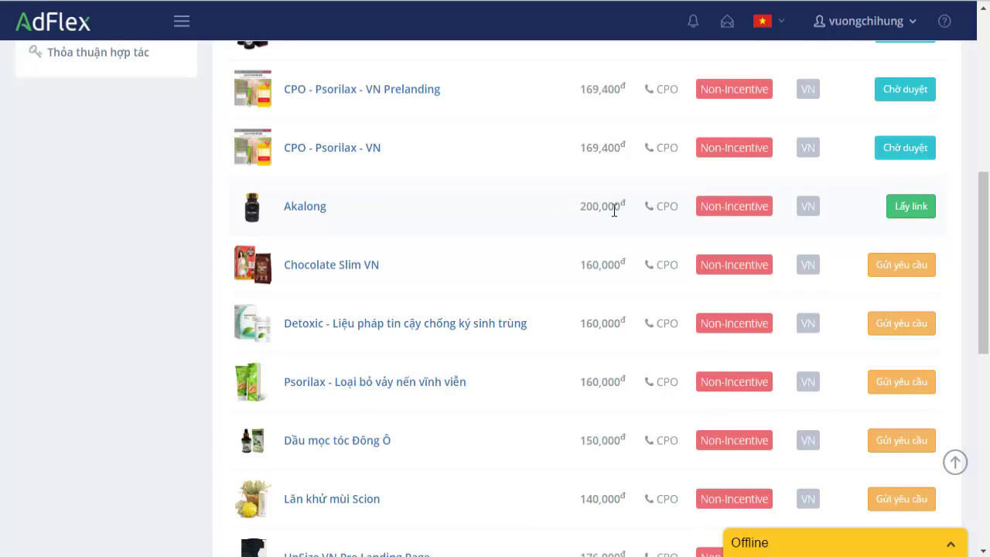
{"action": "scroll", "coordinate": [604, 300], "scroll_direction": "down", "scroll_amount": 3}
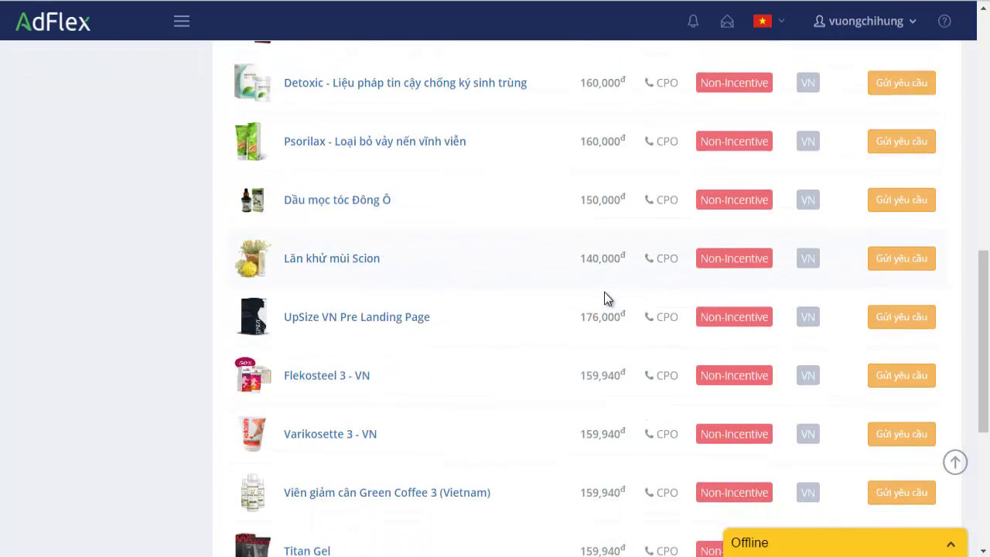
{"action": "scroll", "coordinate": [604, 294], "scroll_direction": "up", "scroll_amount": 3}
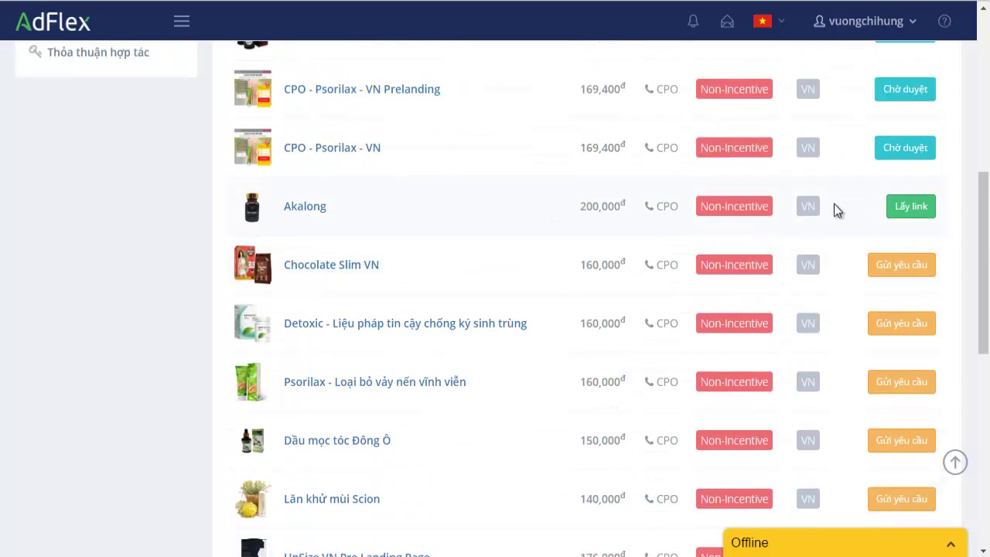
Open Akalong's Lấy link page and browse its tracking links, tracking code and 400×400px Embed Generator.
{"action": "left_click", "coordinate": [909, 207]}
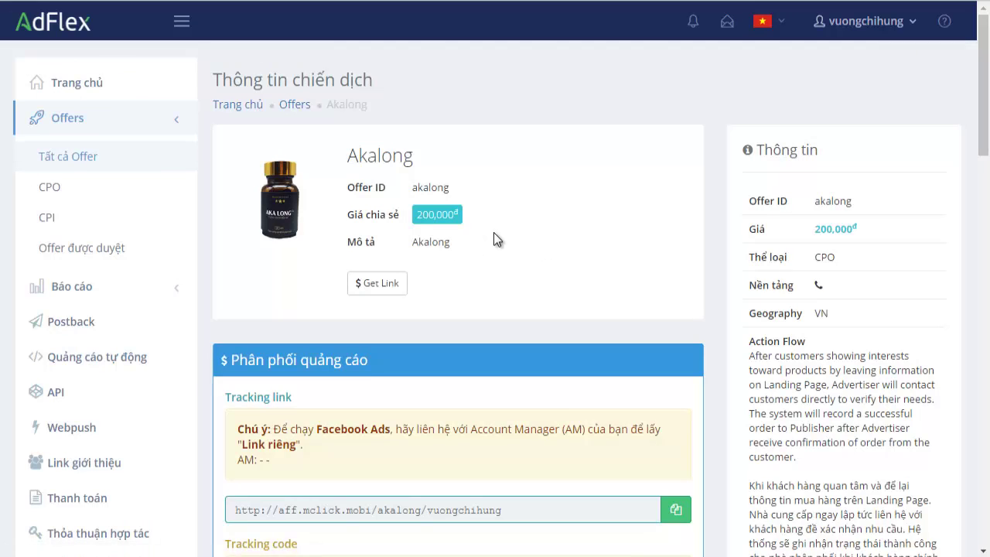
{"action": "scroll", "coordinate": [493, 232], "scroll_direction": "down", "scroll_amount": 2}
{"action": "scroll", "coordinate": [494, 232], "scroll_direction": "down", "scroll_amount": 1}
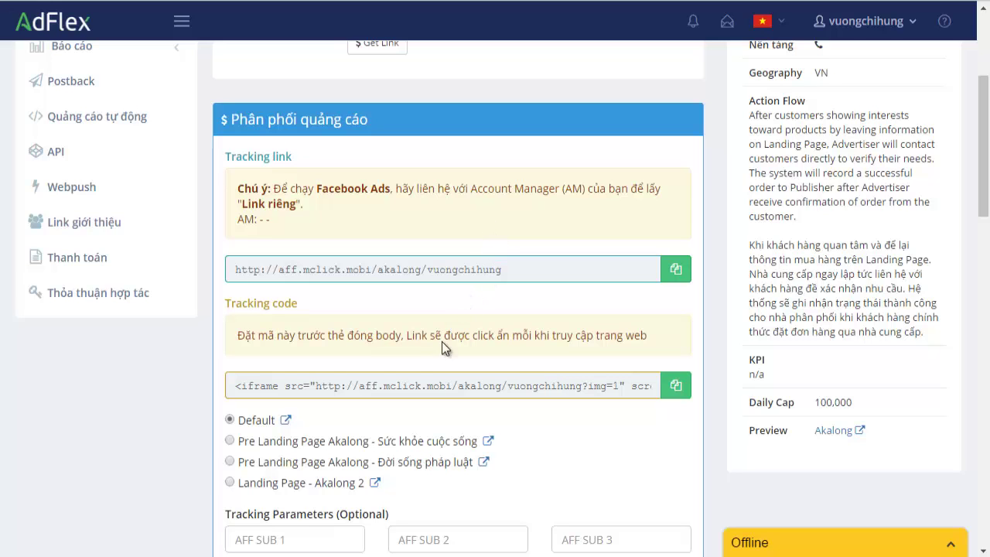
{"action": "scroll", "coordinate": [429, 365], "scroll_direction": "down", "scroll_amount": 1}
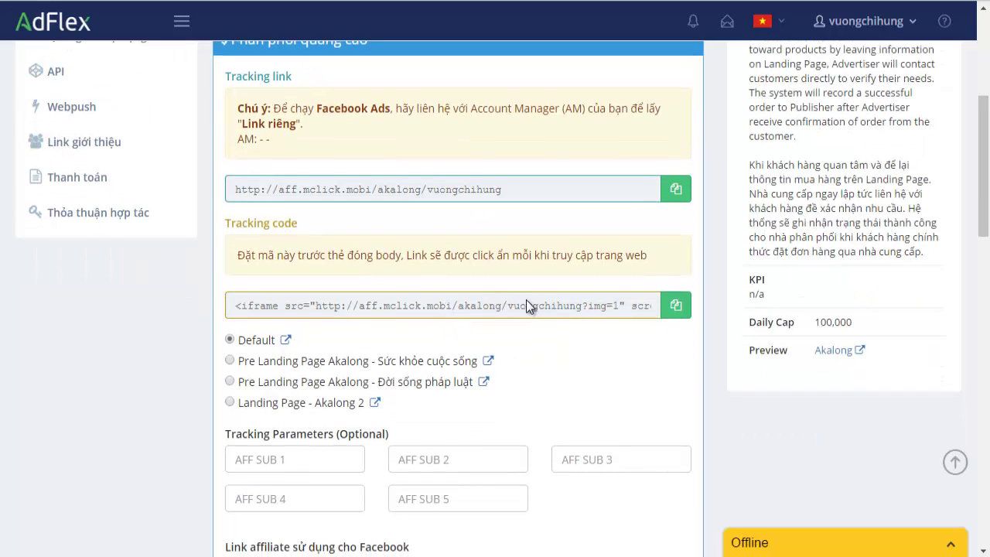
{"action": "scroll", "coordinate": [523, 302], "scroll_direction": "down", "scroll_amount": 3}
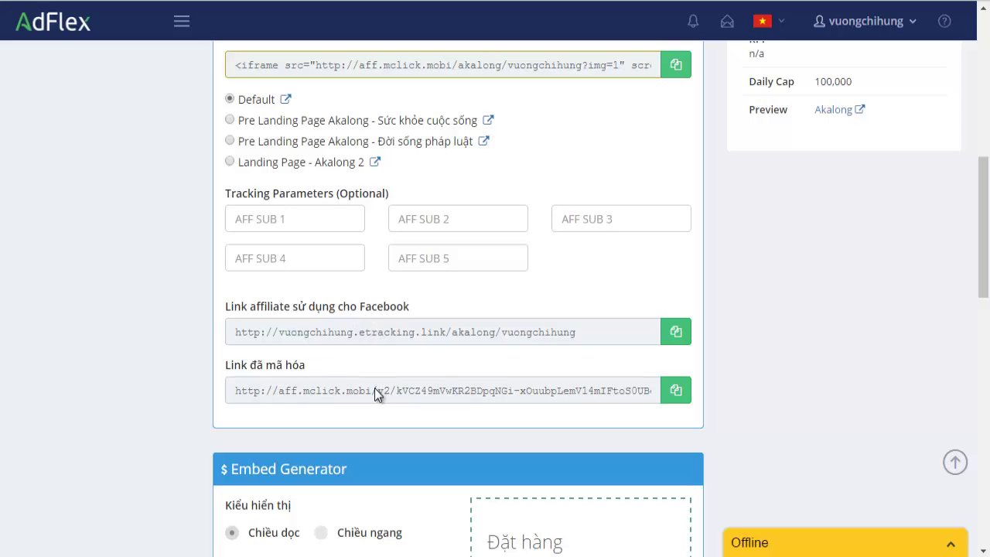
{"action": "scroll", "coordinate": [374, 393], "scroll_direction": "down", "scroll_amount": 2}
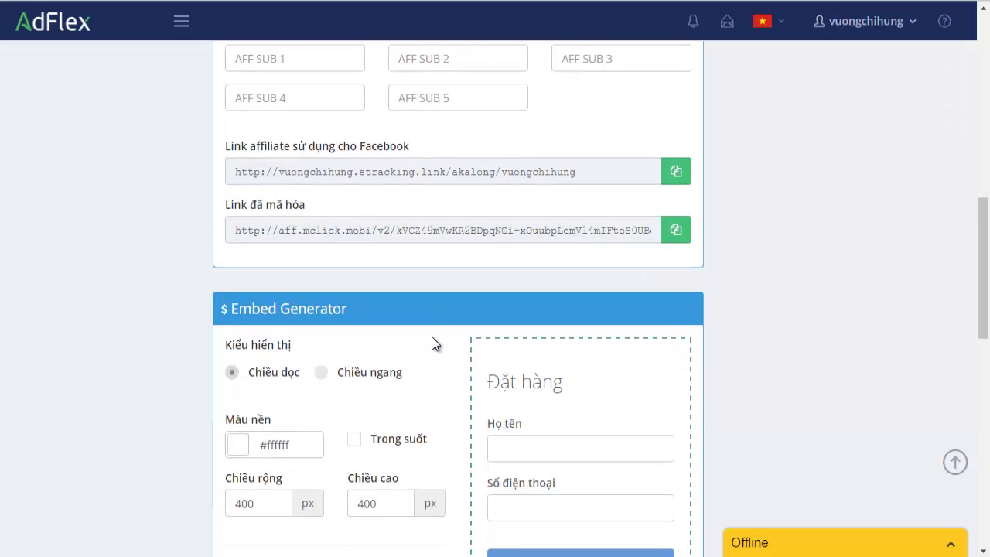
{"action": "scroll", "coordinate": [431, 338], "scroll_direction": "down", "scroll_amount": 1}
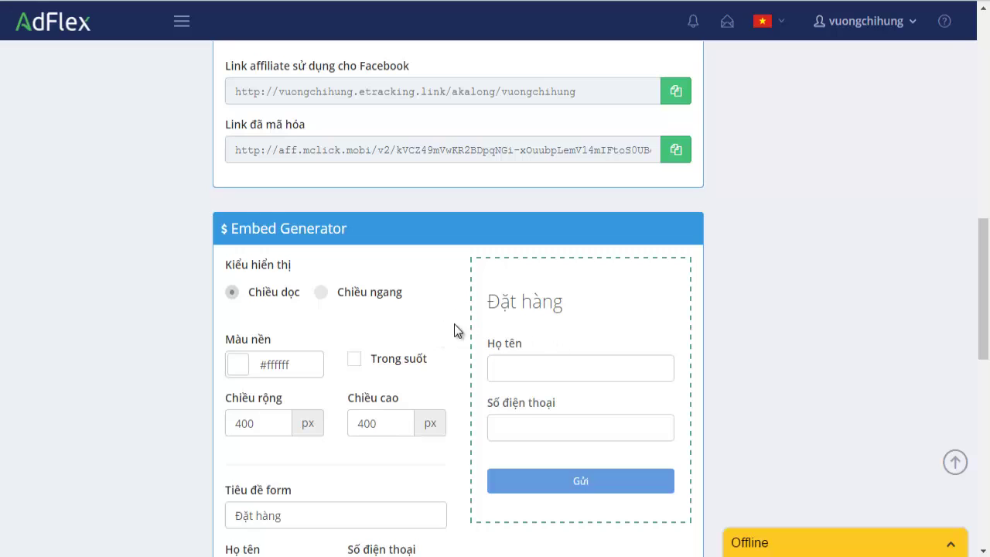
{"action": "scroll", "coordinate": [402, 348], "scroll_direction": "down", "scroll_amount": 2}
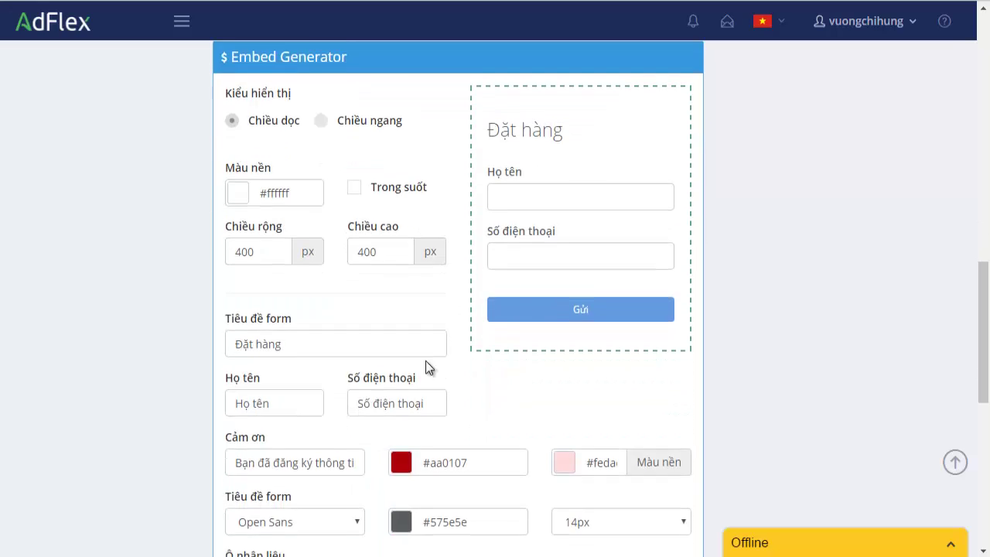
{"action": "scroll", "coordinate": [426, 360], "scroll_direction": "down", "scroll_amount": 5}
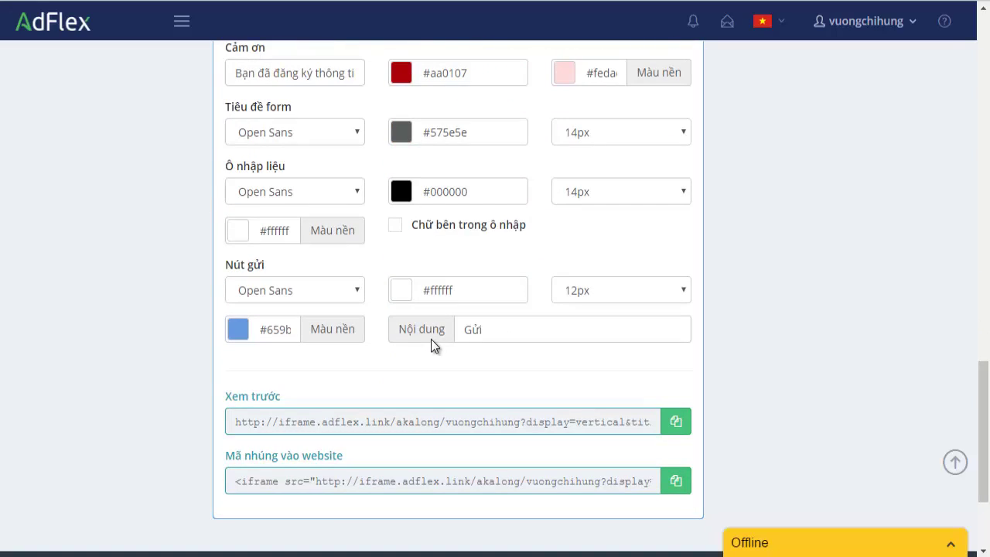
{"action": "scroll", "coordinate": [431, 339], "scroll_direction": "up", "scroll_amount": 8}
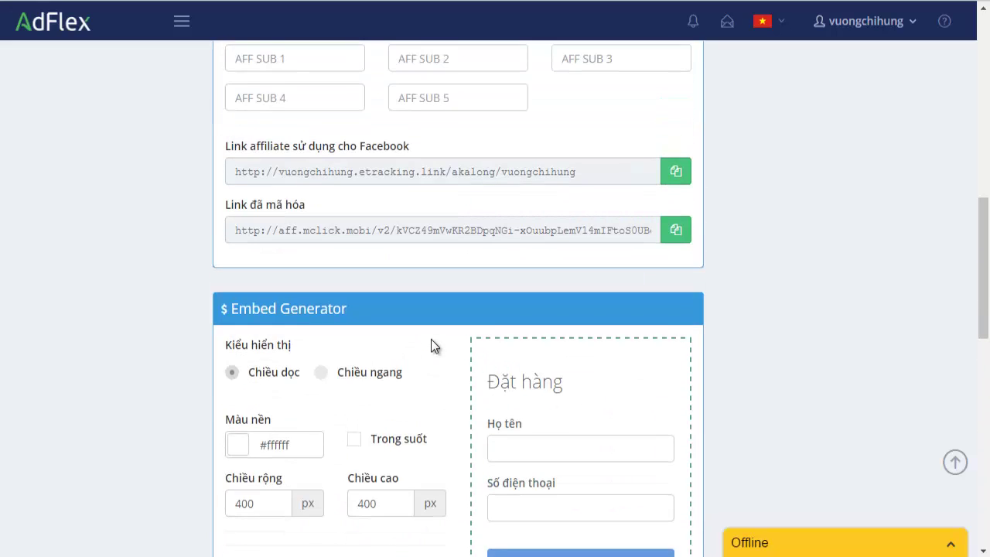
{"action": "scroll", "coordinate": [430, 338], "scroll_direction": "up", "scroll_amount": 1}
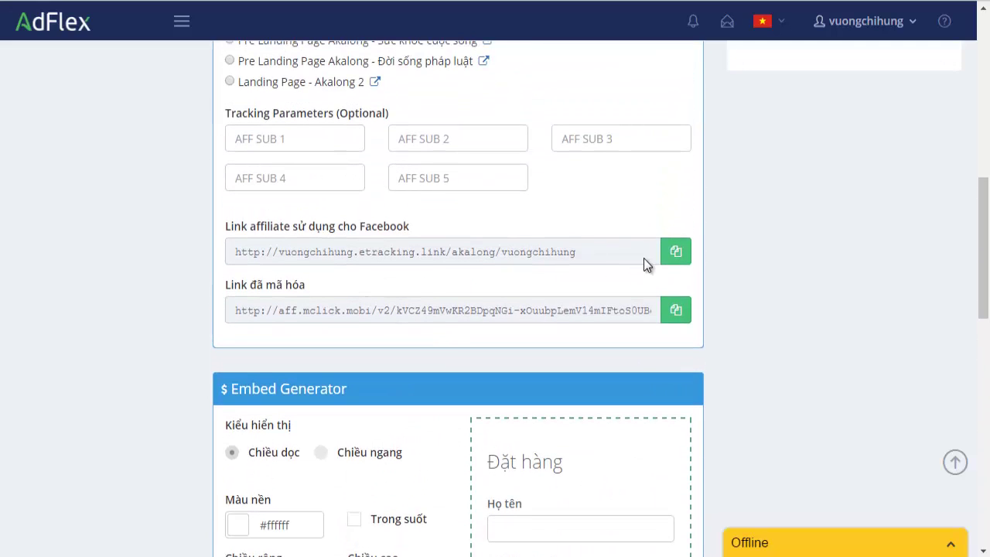
Copy the Akalong 'Link affiliate sử dụng cho Facebook' link and open a new tab.
{"action": "left_click", "coordinate": [676, 253]}
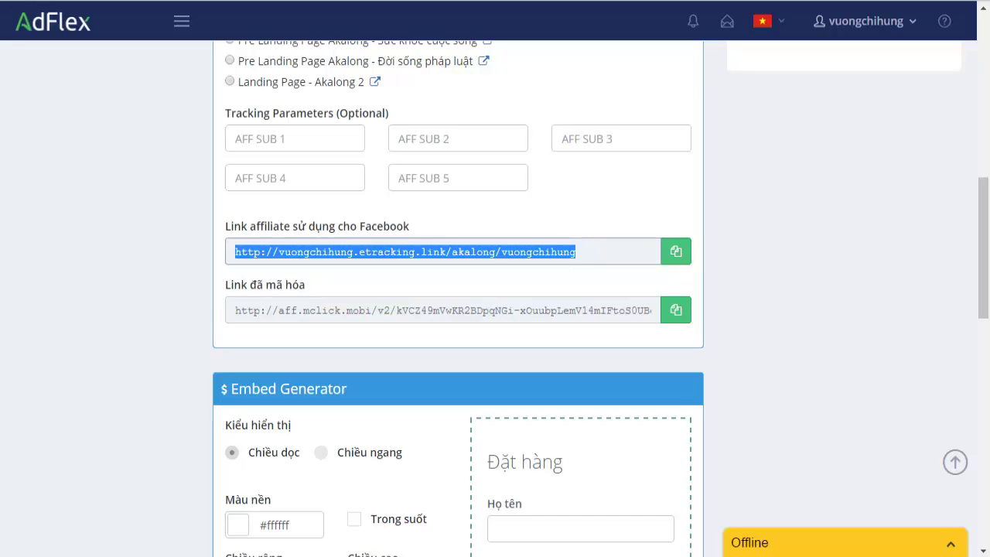
{"action": "key", "text": "ctrl+t"}
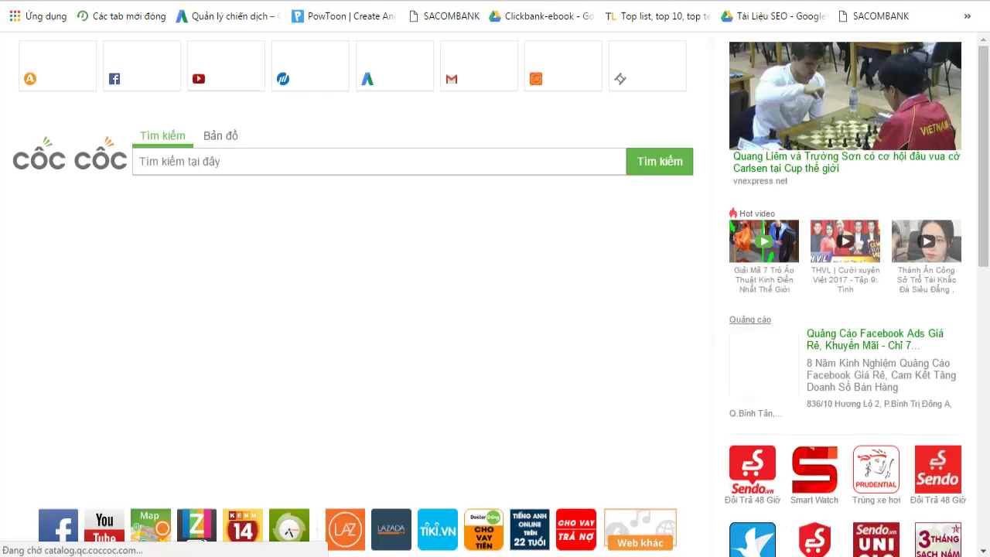
Go to goo.gl in the new tab.
{"action": "type", "text": "goo"}
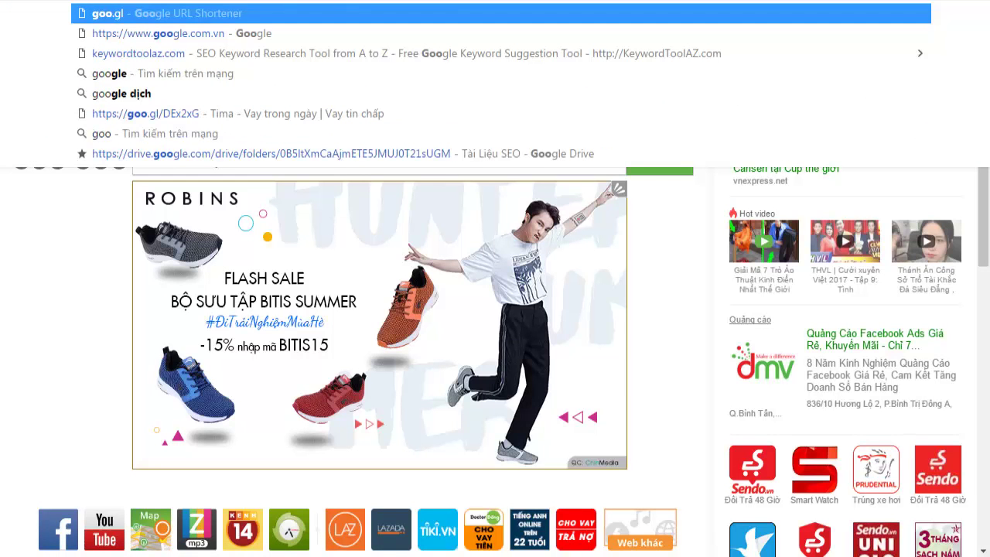
{"action": "type", "text": ".gl"}
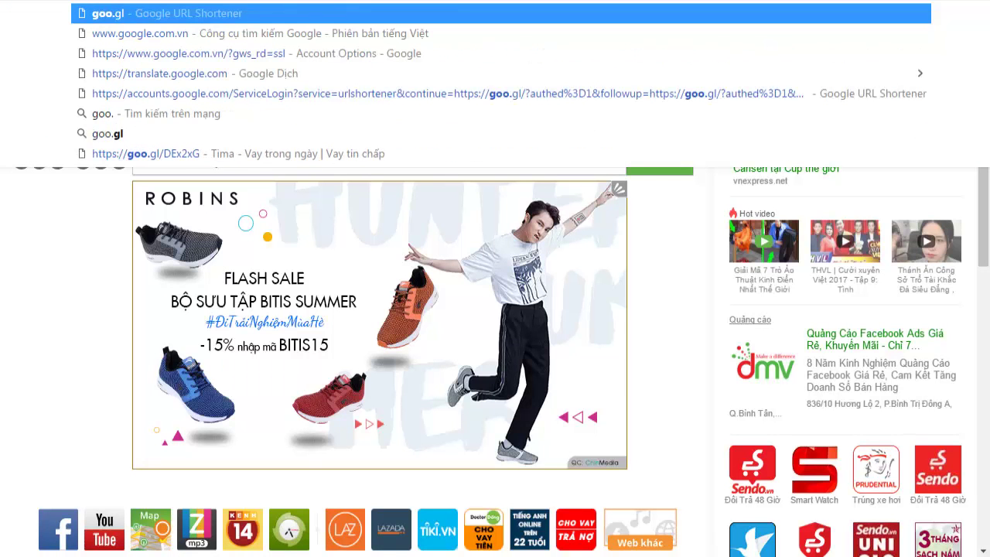
{"action": "key", "text": "Return"}
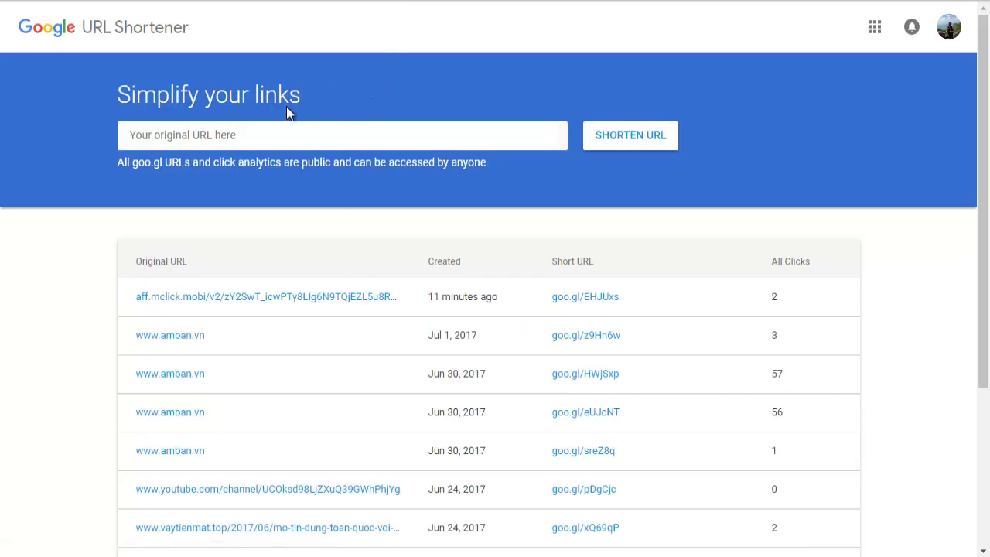
Paste the Akalong affiliate link into the shortener and copy the resulting goo.gl/VLV6Gt.
{"action": "left_click", "coordinate": [270, 129]}
{"action": "right_click", "coordinate": [261, 133]}
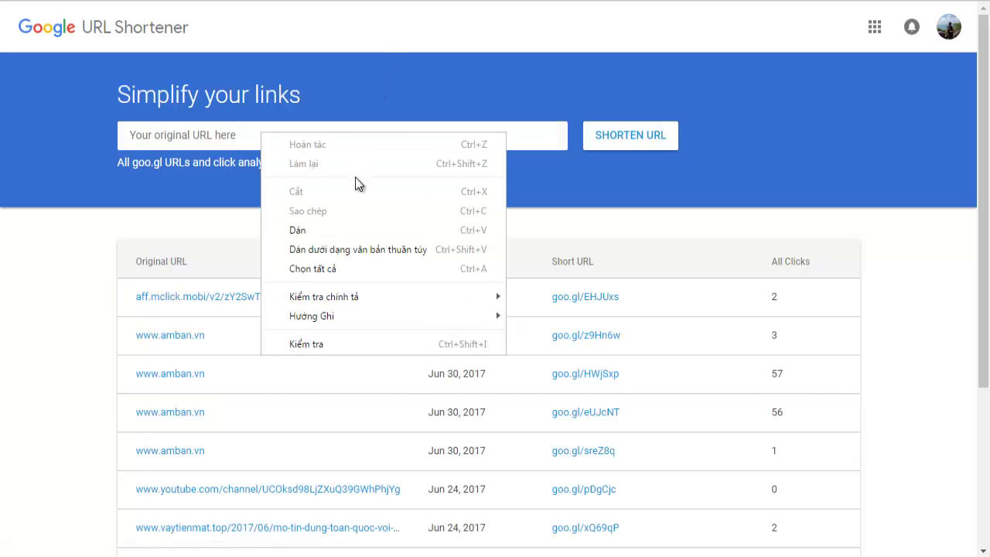
{"action": "left_click", "coordinate": [341, 229]}
{"action": "left_click", "coordinate": [643, 136]}
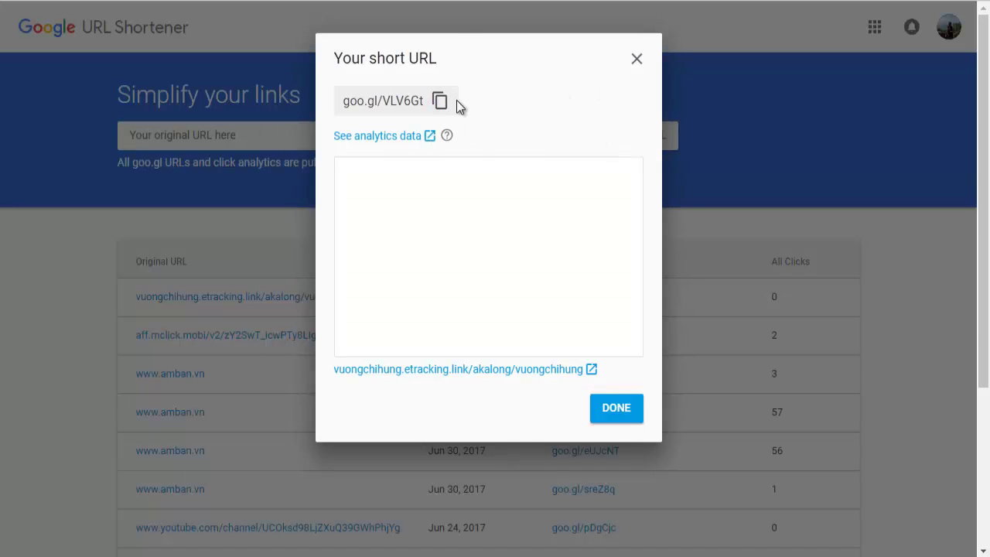
{"action": "left_click", "coordinate": [440, 102]}
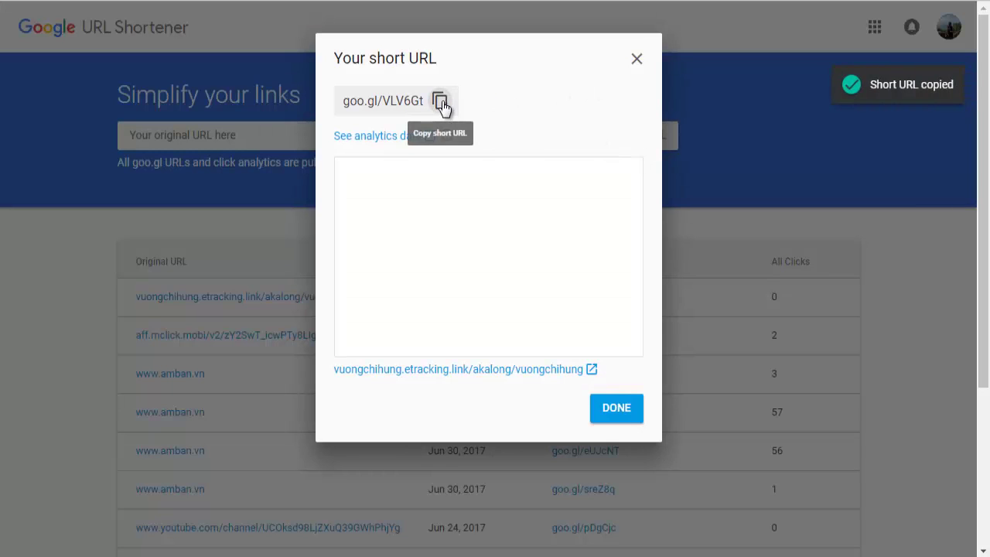
{"action": "left_click", "coordinate": [636, 60]}
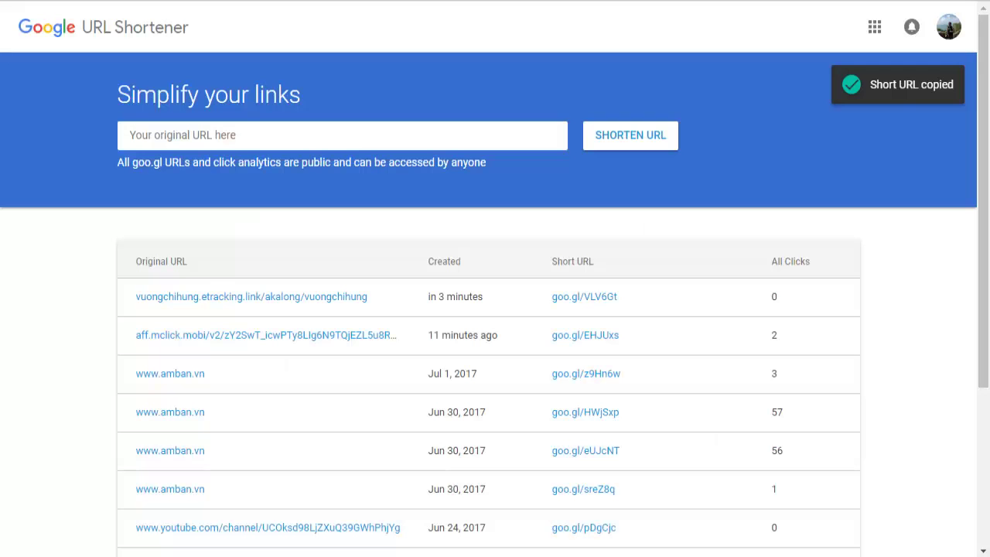
{"action": "key", "text": "ctrl+t"}
Paste goo.gl/VLV6Gt into a new tab's address bar, then return to the AdFlex tab.
{"action": "right_click", "coordinate": [526, 5]}
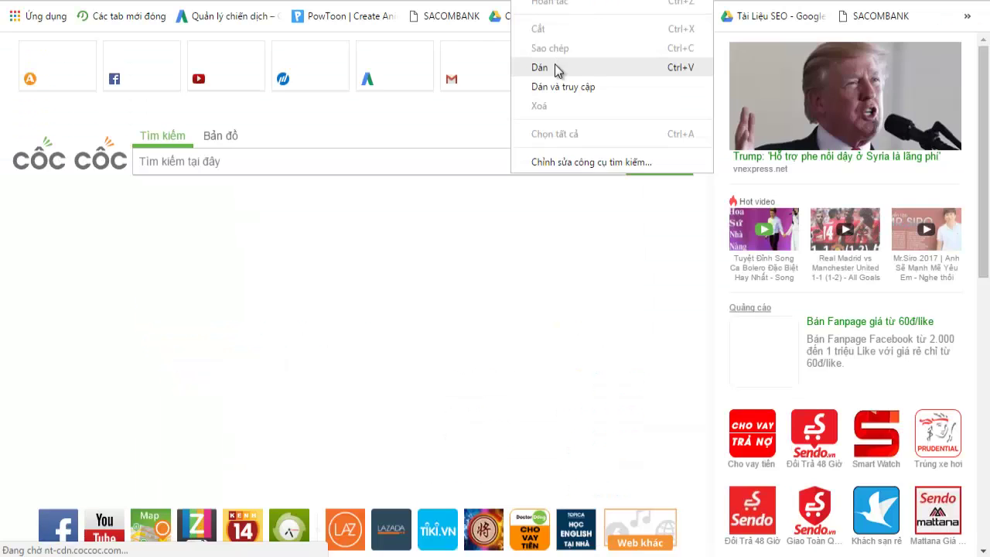
{"action": "left_click", "coordinate": [554, 70]}
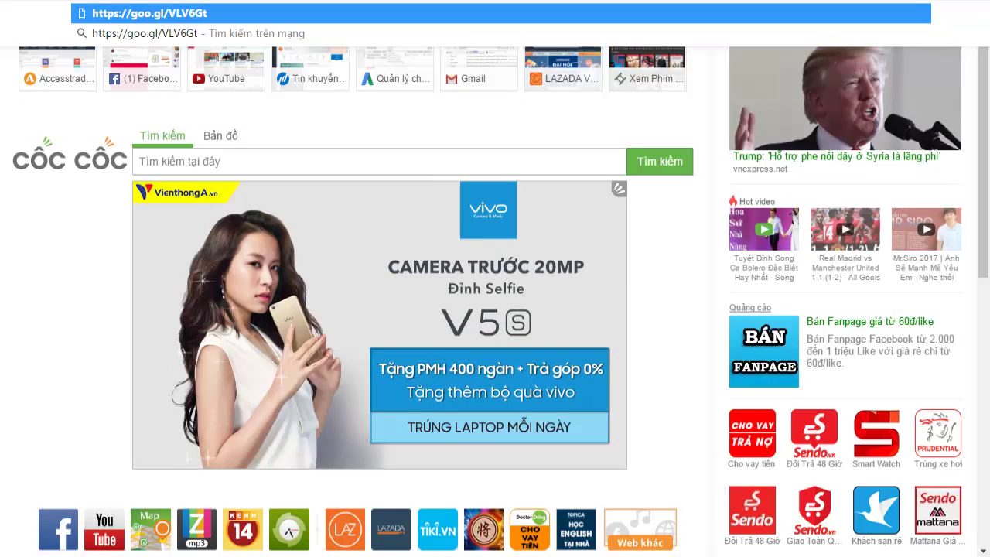
{"action": "key", "text": "ctrl+w"}
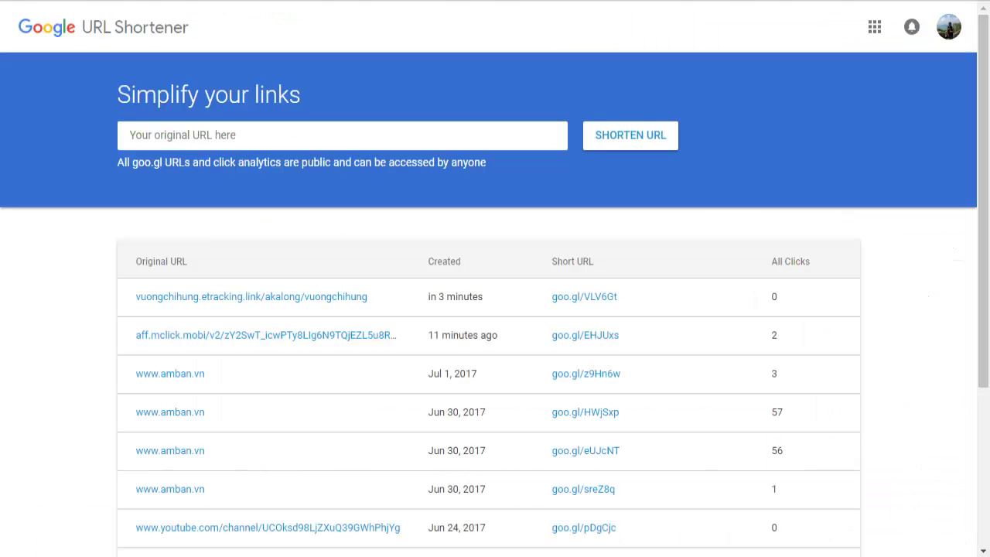
{"action": "key", "text": "ctrl+t"}
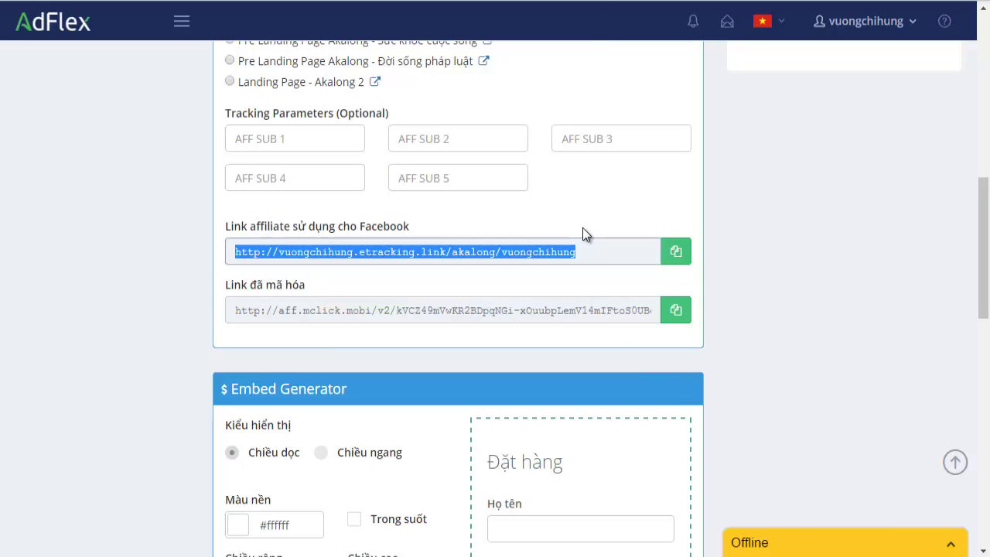
Paste and send the goo.gl/VLV6Gt short link to a contact in a Facebook Messenger chat.
{"action": "key", "text": "ctrl+Tab"}
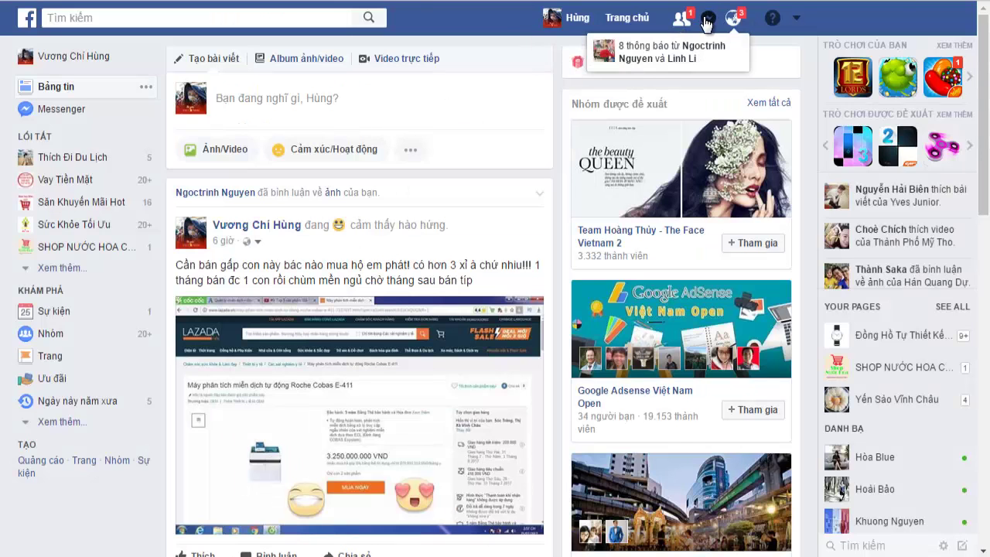
{"action": "left_click", "coordinate": [708, 18]}
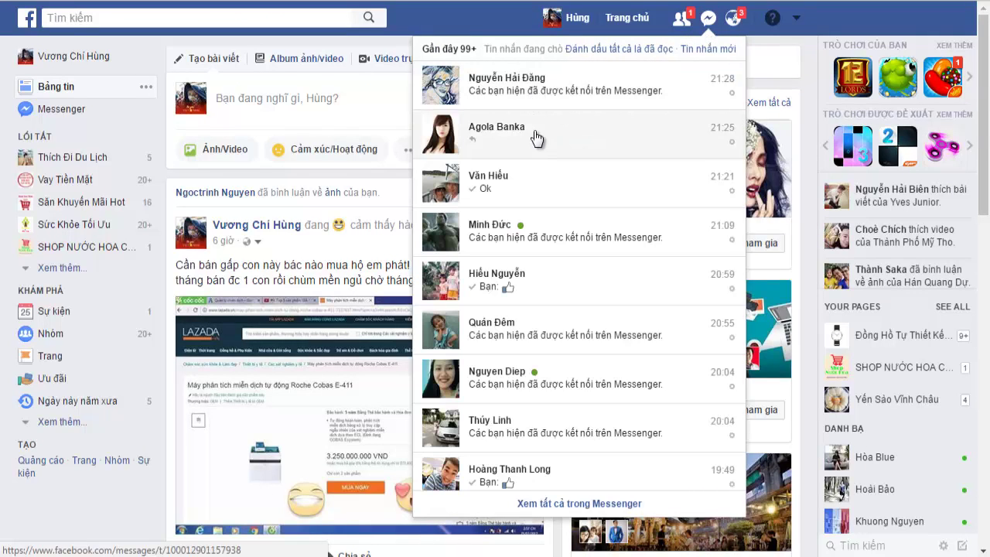
{"action": "left_click", "coordinate": [534, 135]}
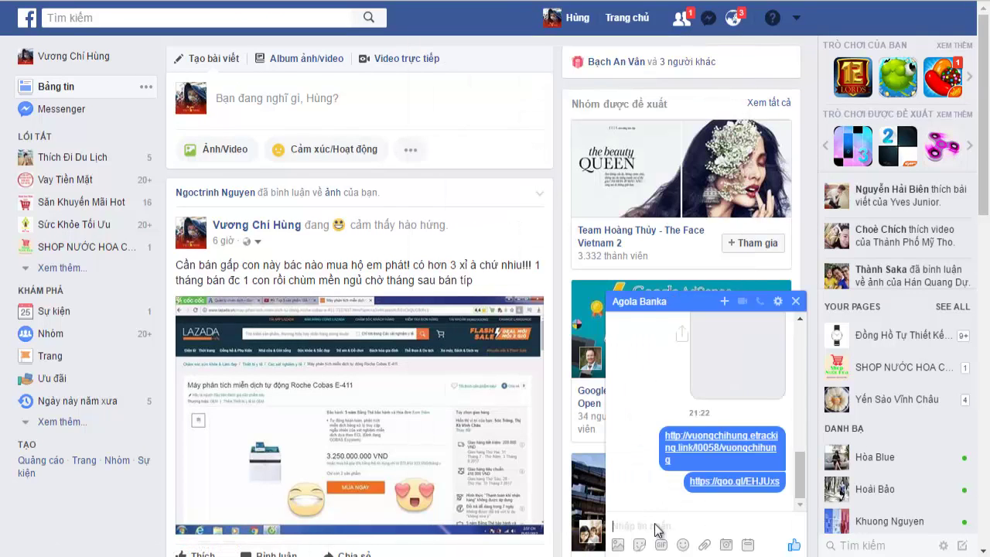
{"action": "right_click", "coordinate": [655, 522]}
{"action": "left_click", "coordinate": [691, 397]}
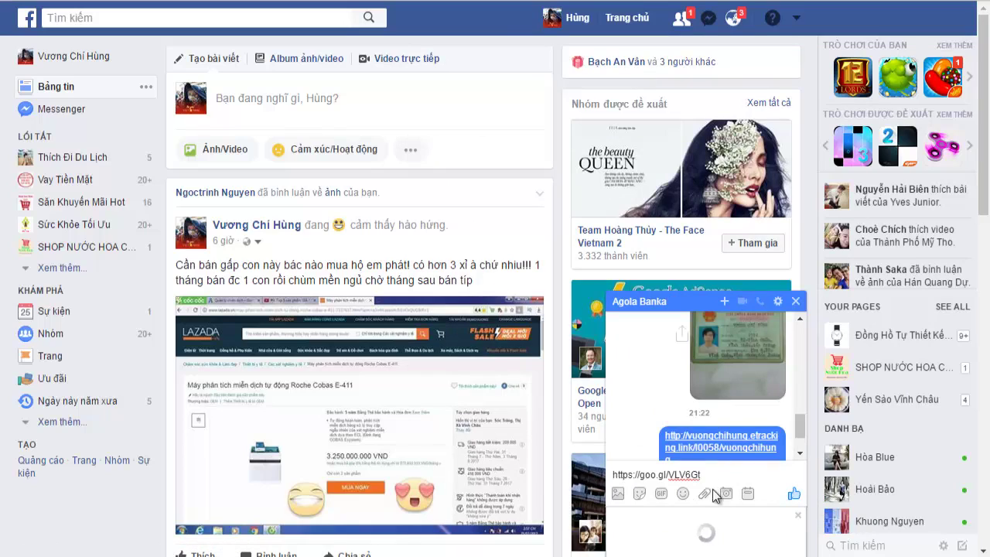
{"action": "key", "text": "Return"}
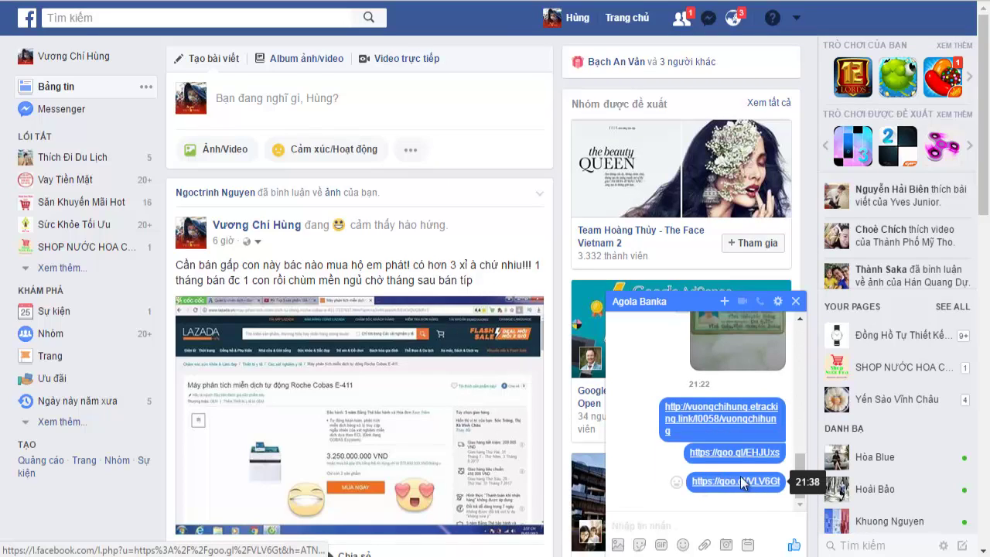
{"action": "left_click", "coordinate": [795, 301]}
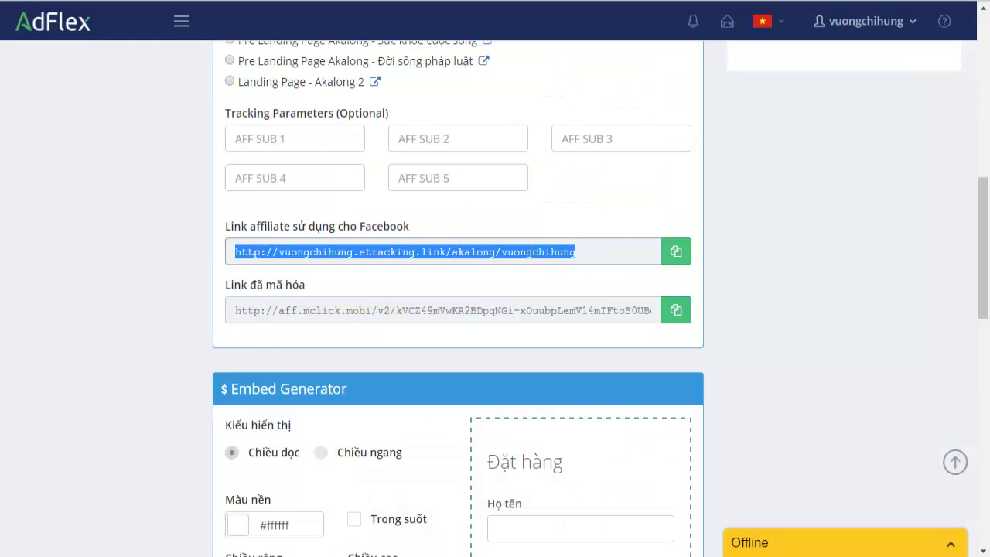
Scroll back up to the Akalong offer details and open a new browser tab for its link.
{"action": "scroll", "coordinate": [292, 255], "scroll_direction": "up", "scroll_amount": 5}
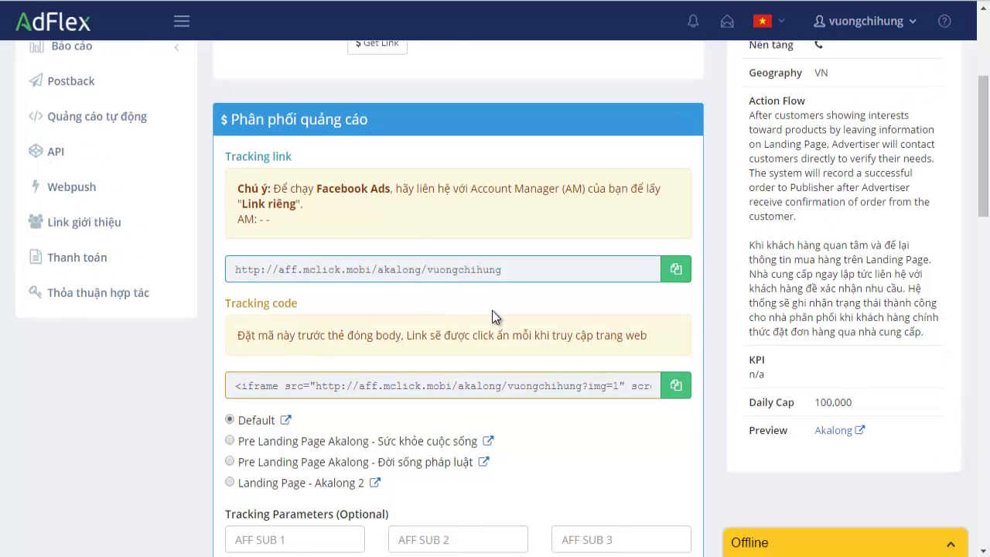
{"action": "scroll", "coordinate": [492, 317], "scroll_direction": "up", "scroll_amount": 2}
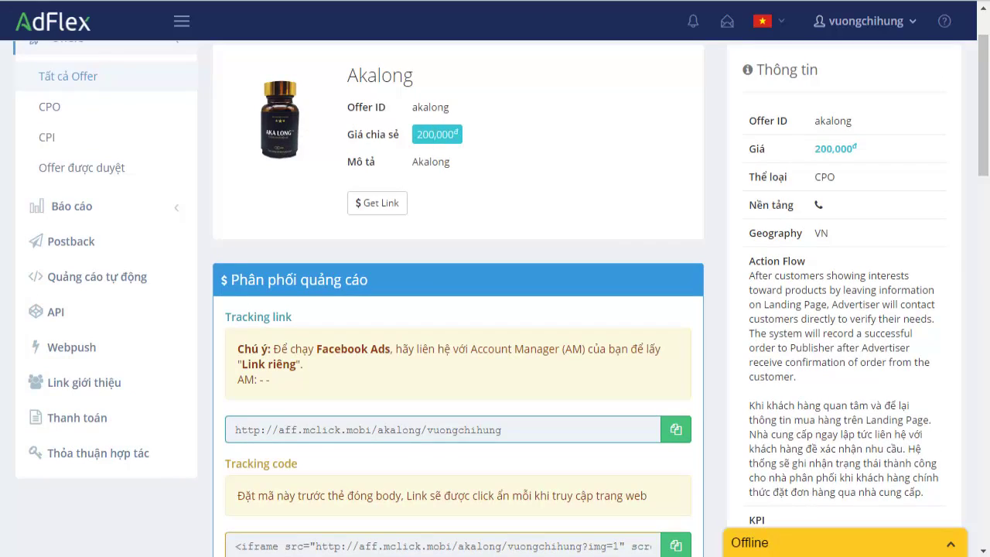
{"action": "key", "text": "ctrl+t"}
{"action": "right_click", "coordinate": [631, 0]}
Open the AKA LONG X9 landing page and preview its ET2296 order form at 790,000đ.
{"action": "left_click", "coordinate": [672, 88]}
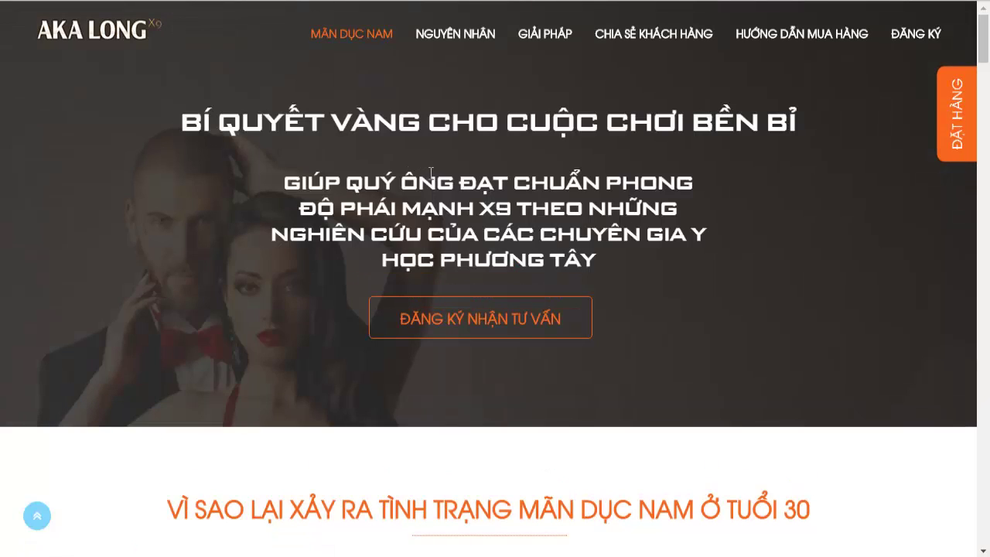
{"action": "scroll", "coordinate": [444, 174], "scroll_direction": "down", "scroll_amount": 6}
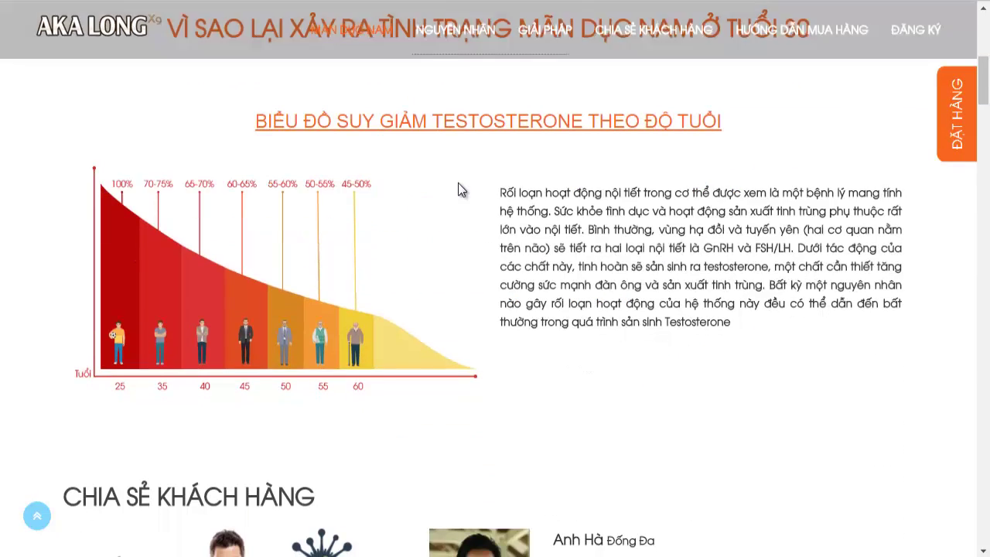
{"action": "scroll", "coordinate": [457, 184], "scroll_direction": "down", "scroll_amount": 5}
{"action": "scroll", "coordinate": [458, 184], "scroll_direction": "down", "scroll_amount": 4}
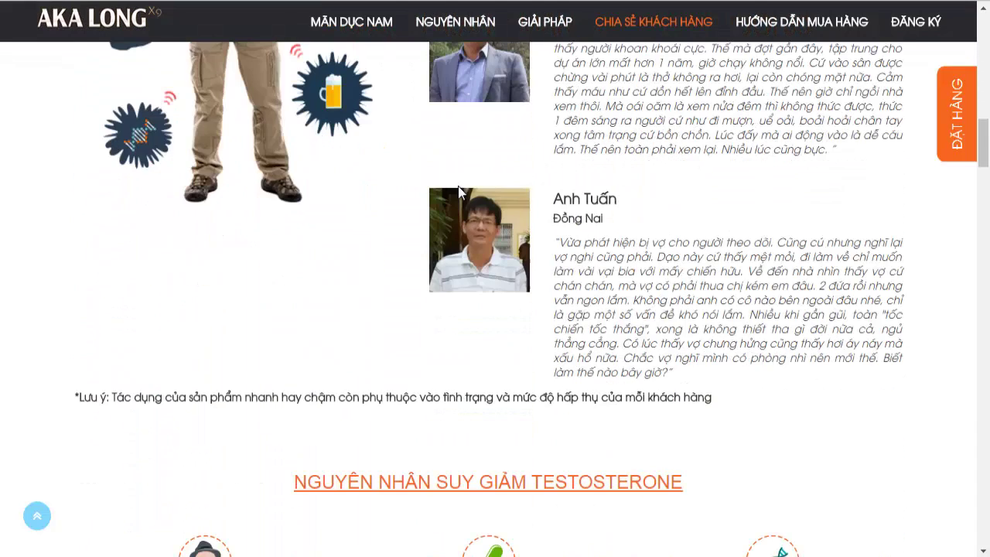
{"action": "left_click", "coordinate": [957, 126]}
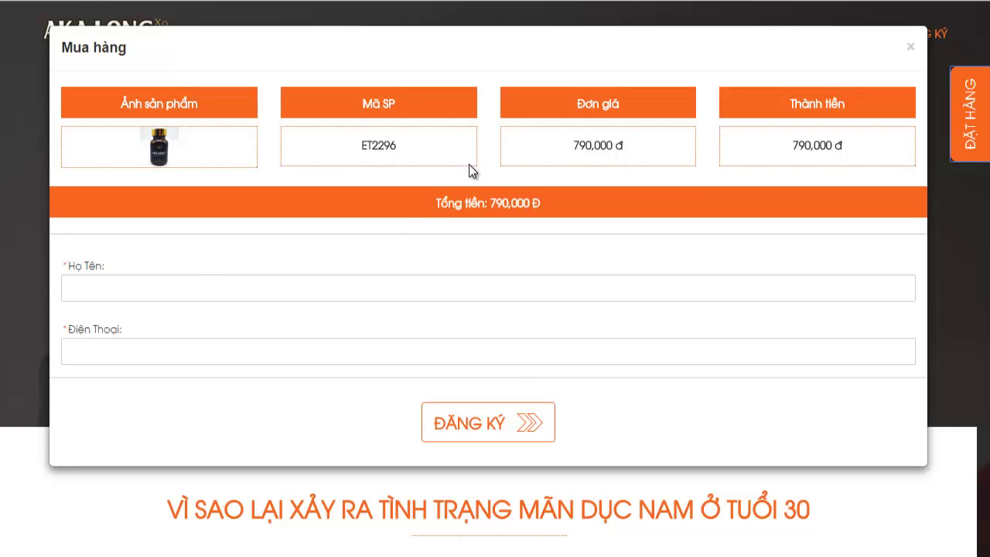
{"action": "left_click", "coordinate": [913, 48]}
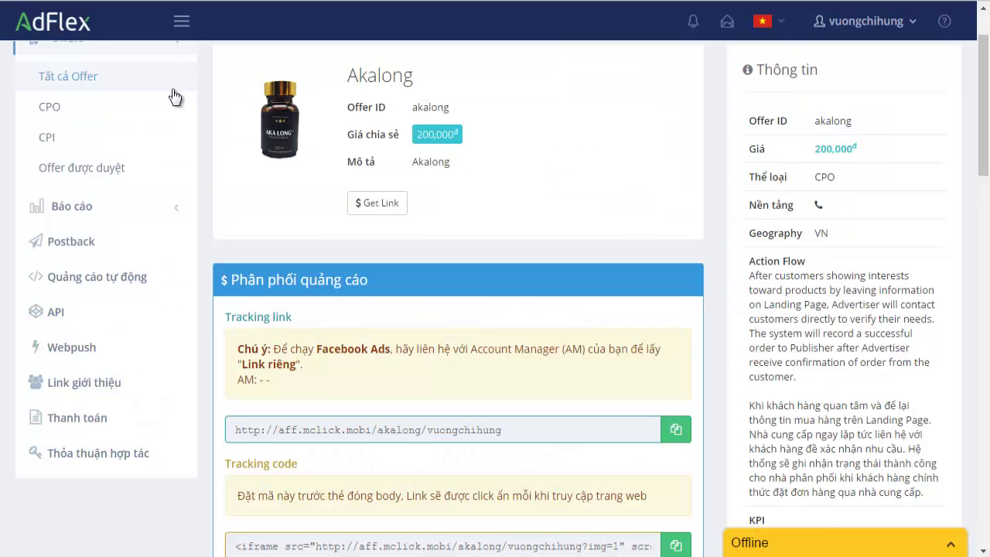
Filter offers to CPI, dismiss the Windows colour prompt, and get the Lazada tracking link.
{"action": "left_click", "coordinate": [61, 144]}
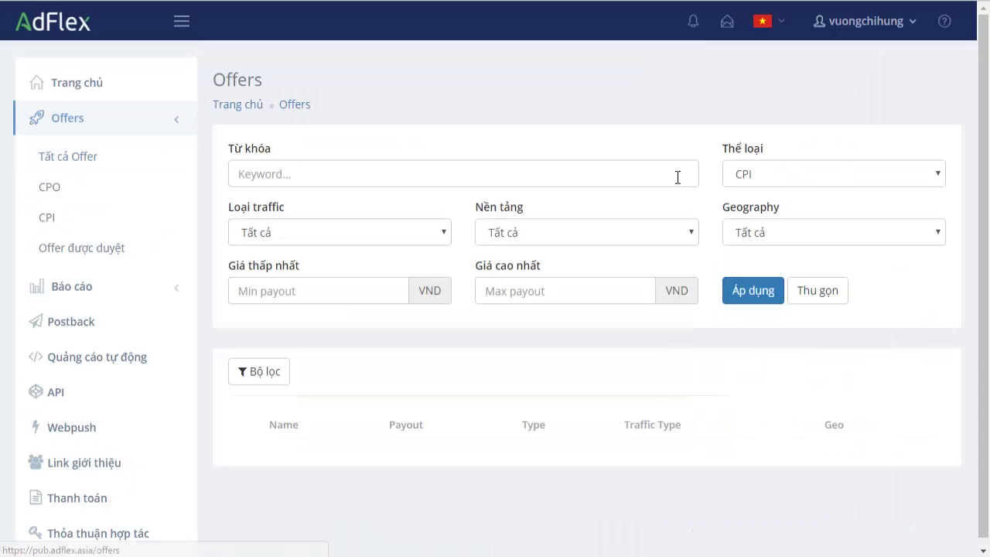
{"action": "scroll", "coordinate": [718, 220], "scroll_direction": "down", "scroll_amount": 1}
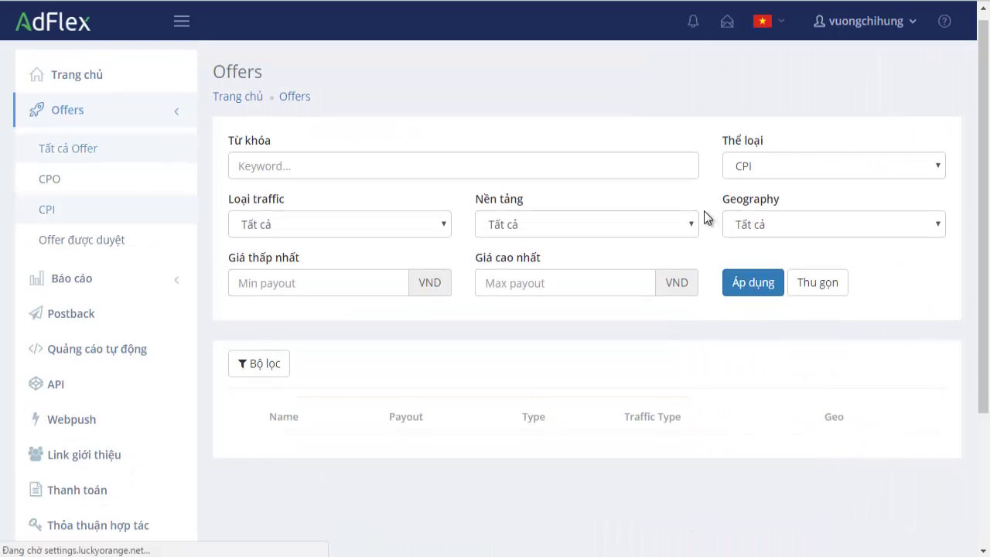
{"action": "scroll", "coordinate": [714, 246], "scroll_direction": "down", "scroll_amount": 3}
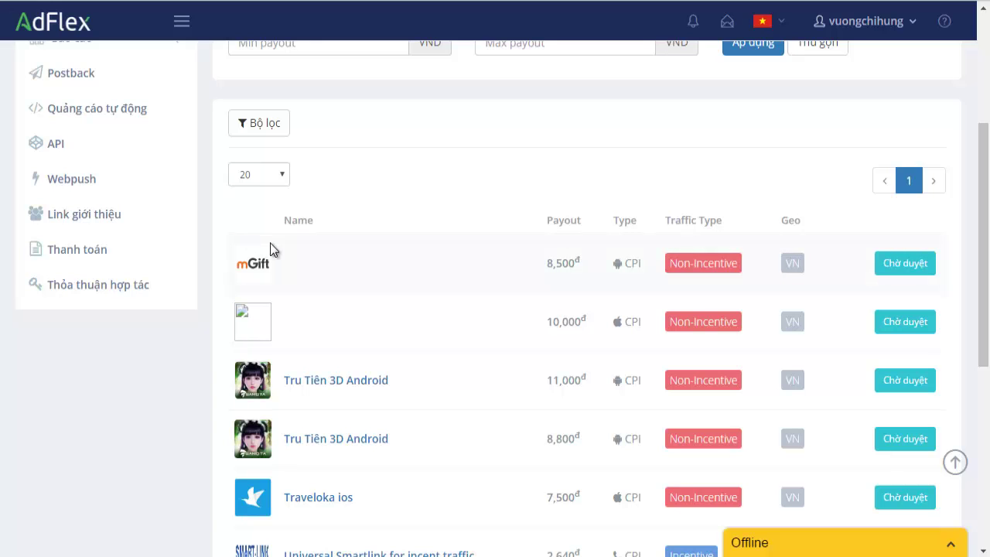
{"action": "scroll", "coordinate": [586, 277], "scroll_direction": "down", "scroll_amount": 3}
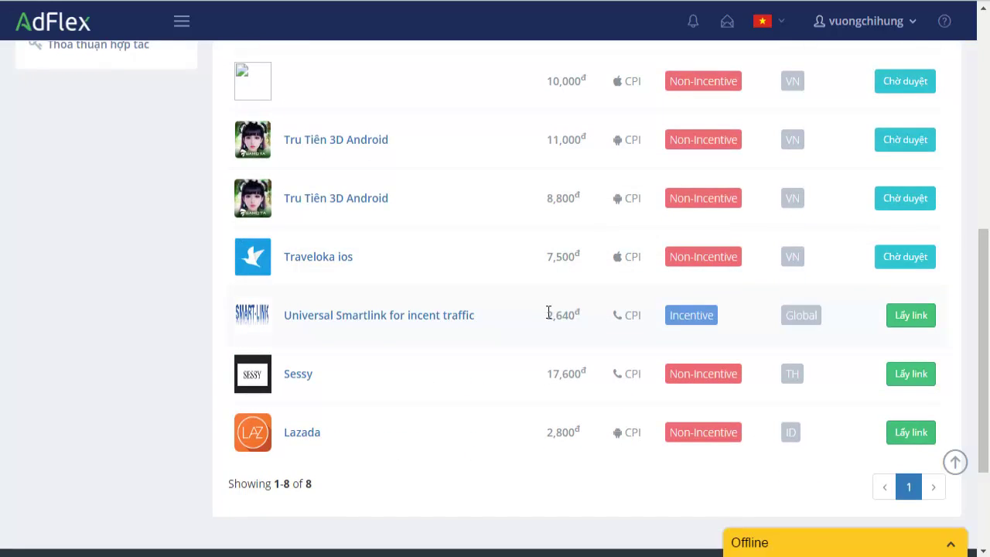
{"action": "scroll", "coordinate": [552, 307], "scroll_direction": "up", "scroll_amount": 2}
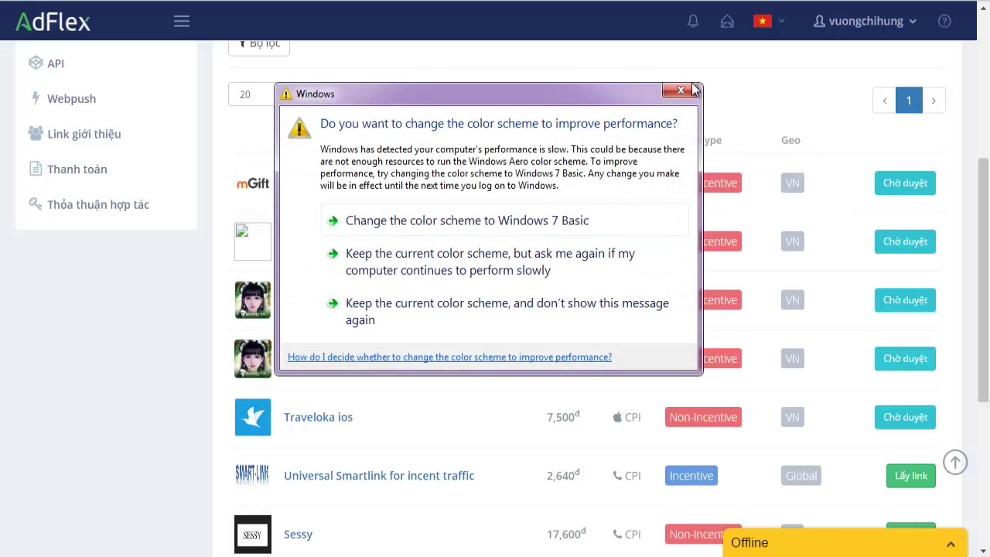
{"action": "left_click", "coordinate": [688, 92]}
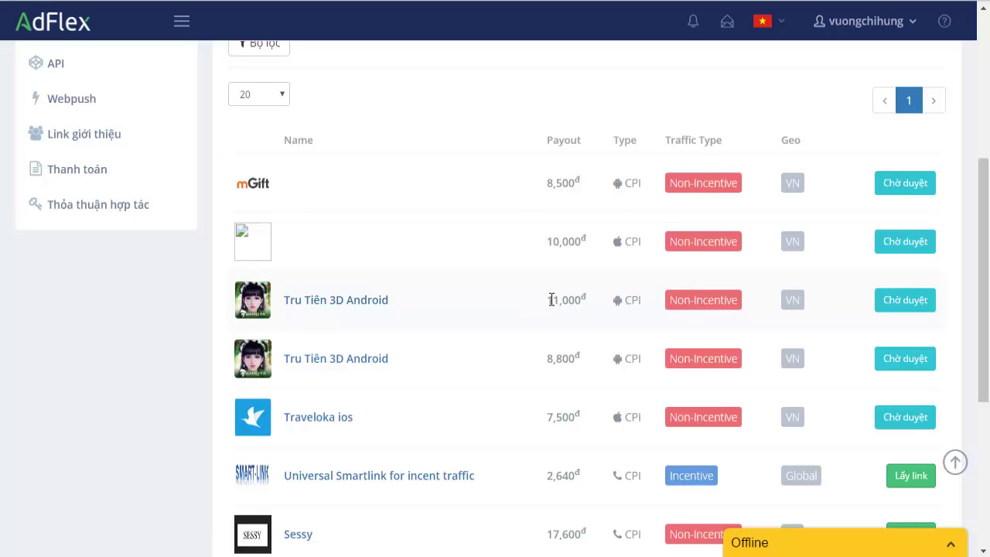
{"action": "scroll", "coordinate": [563, 300], "scroll_direction": "down", "scroll_amount": 2}
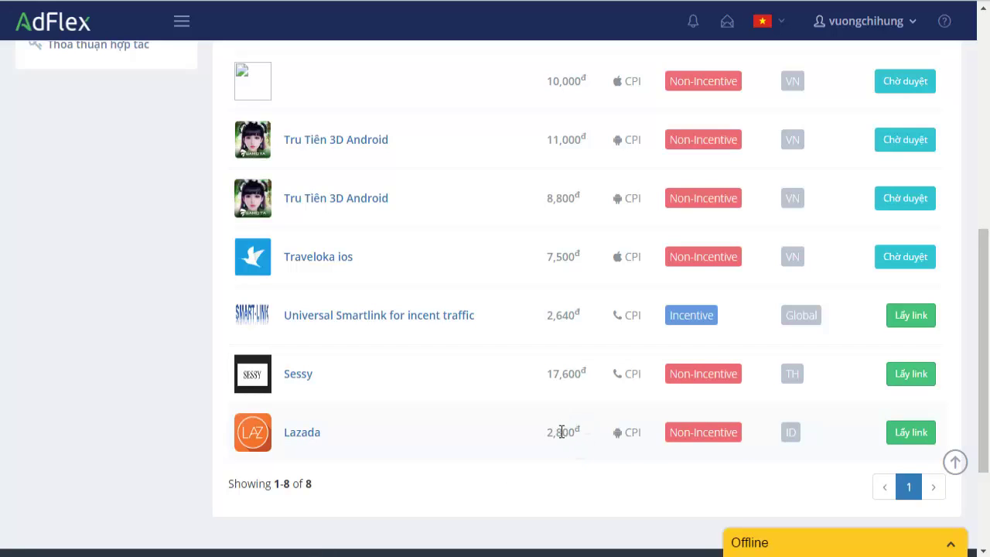
{"action": "scroll", "coordinate": [658, 386], "scroll_direction": "up", "scroll_amount": 4}
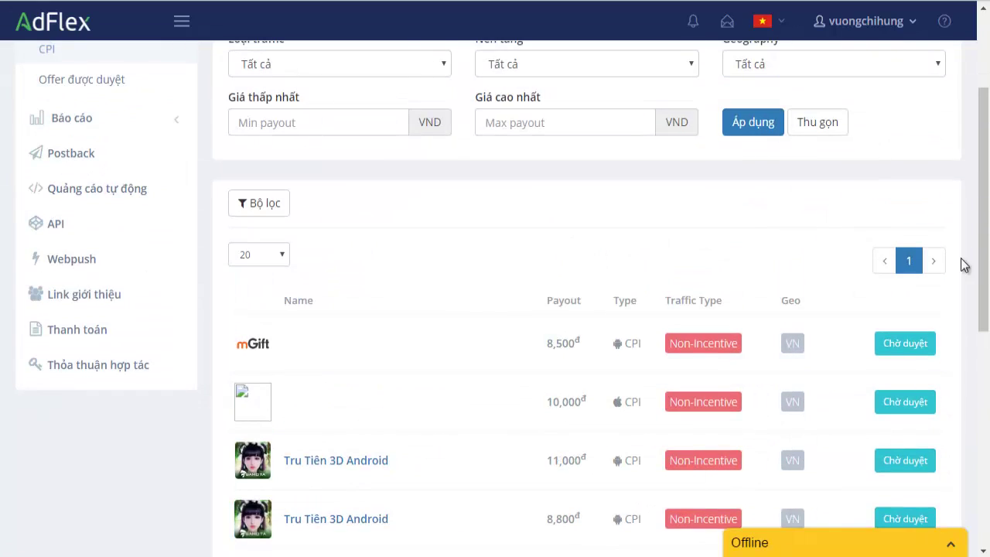
{"action": "scroll", "coordinate": [925, 312], "scroll_direction": "down", "scroll_amount": 6}
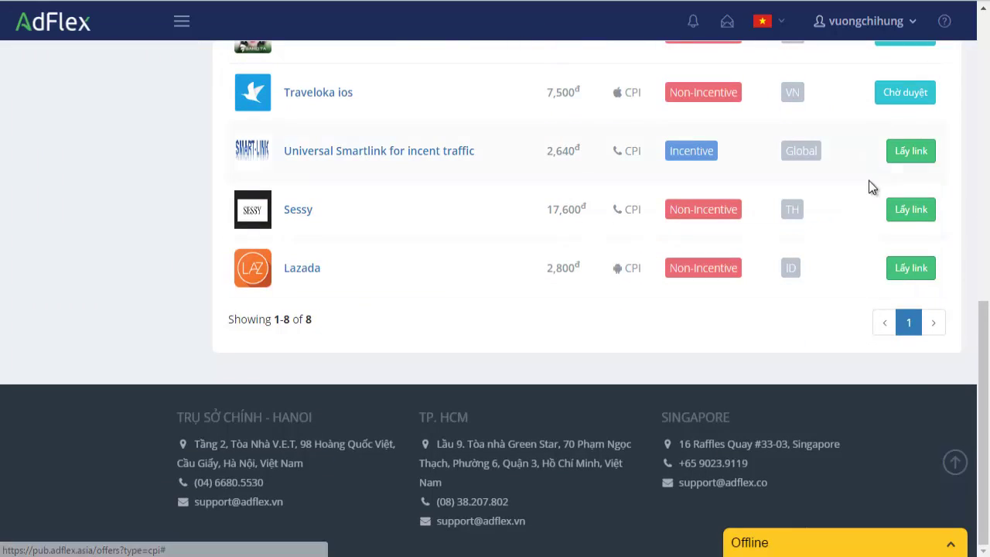
{"action": "left_click", "coordinate": [902, 272]}
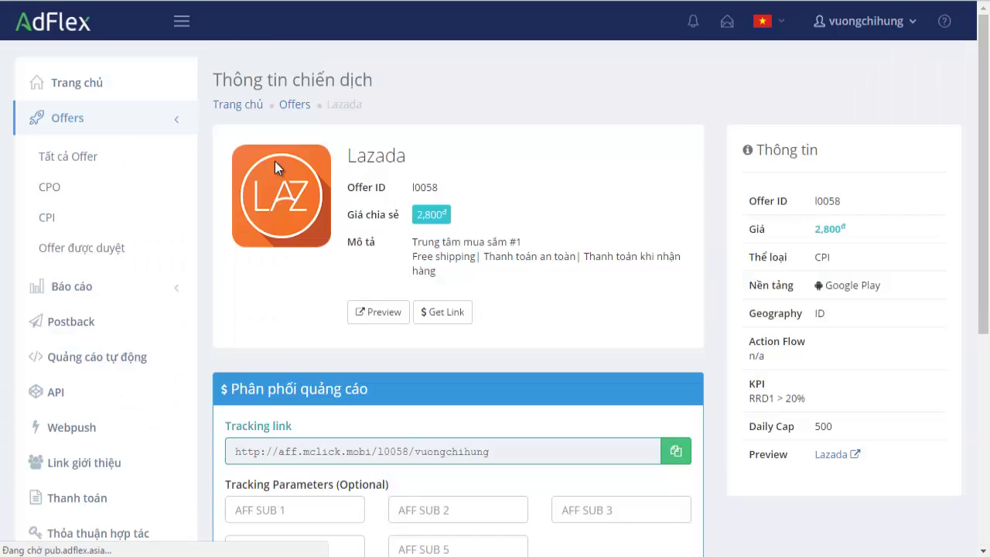
Copy the Lazada offer's 'Link affiliate sử dụng cho Facebook' and scroll back to its details.
{"action": "scroll", "coordinate": [414, 284], "scroll_direction": "down", "scroll_amount": 3}
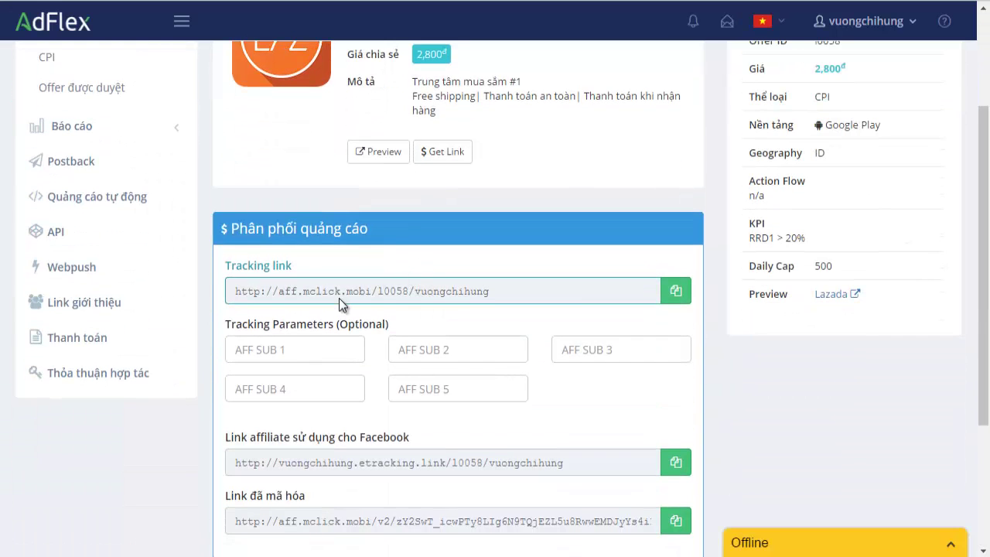
{"action": "scroll", "coordinate": [375, 298], "scroll_direction": "down", "scroll_amount": 3}
{"action": "scroll", "coordinate": [376, 306], "scroll_direction": "up", "scroll_amount": 1}
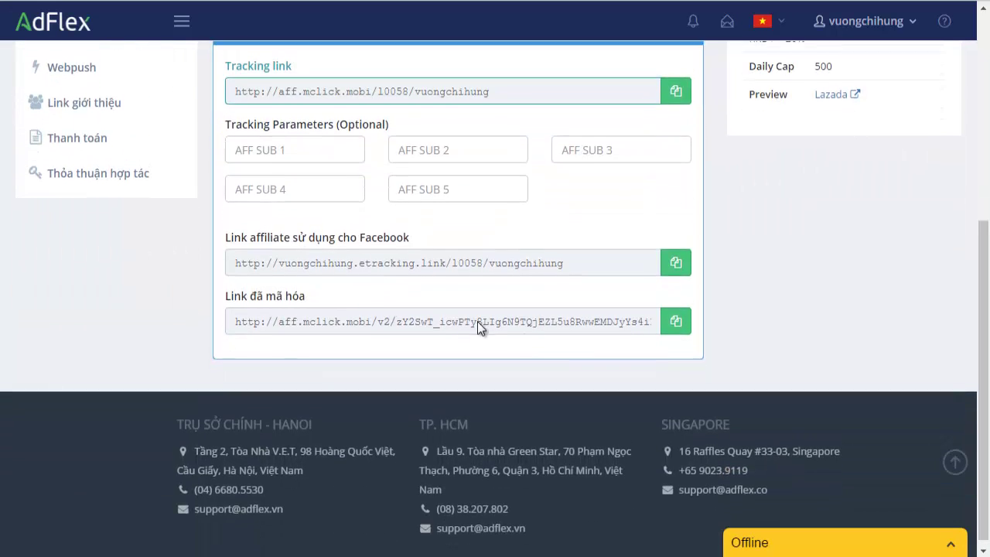
{"action": "left_click", "coordinate": [672, 341]}
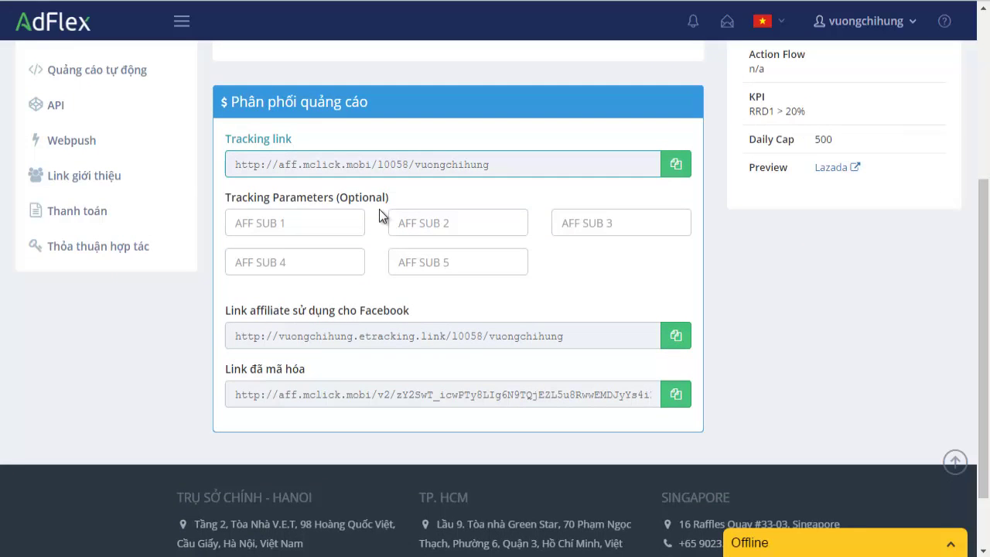
{"action": "scroll", "coordinate": [379, 208], "scroll_direction": "up", "scroll_amount": 4}
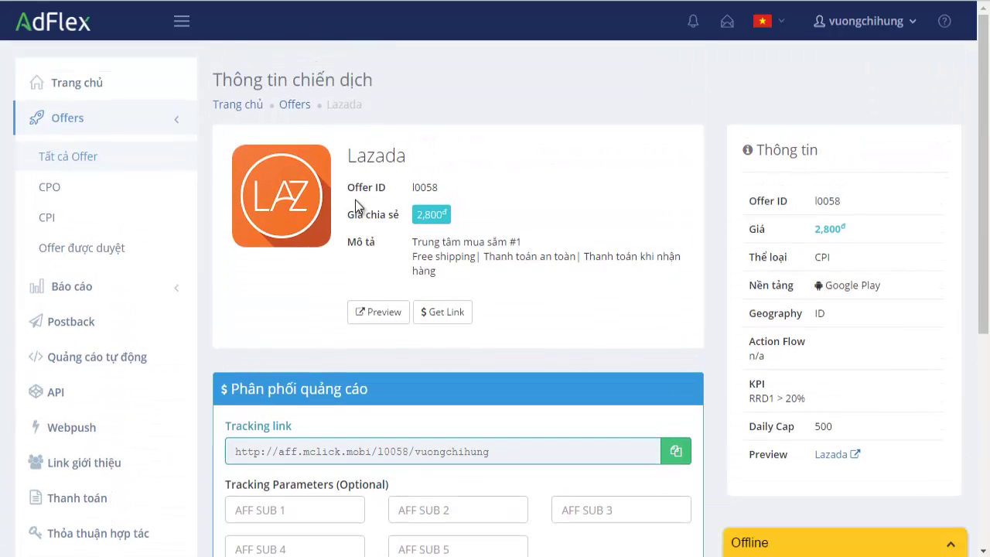
Browse the 9 approved offers, including Lazada and Akalong, then expand the Báo cáo menu.
{"action": "left_click", "coordinate": [94, 249]}
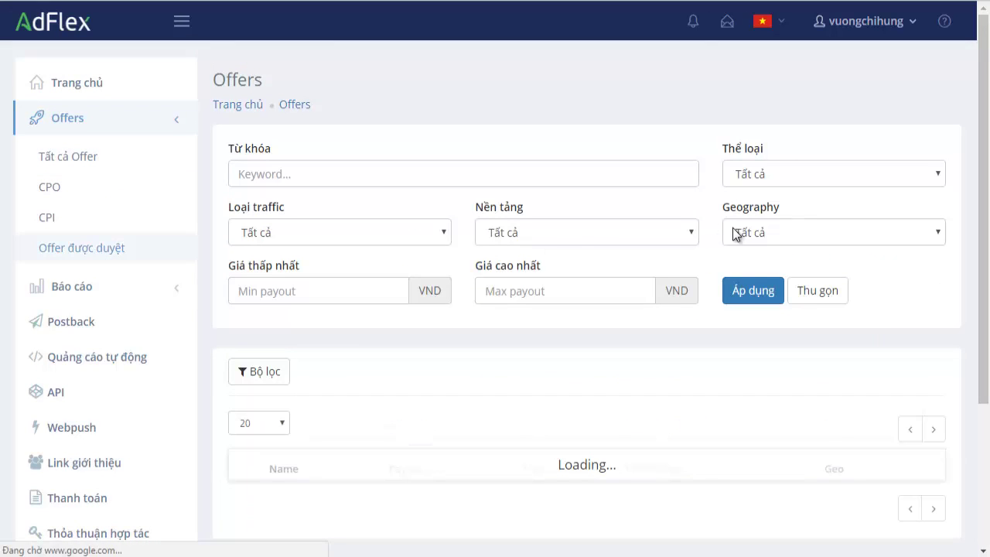
{"action": "scroll", "coordinate": [654, 252], "scroll_direction": "down", "scroll_amount": 2}
{"action": "scroll", "coordinate": [641, 268], "scroll_direction": "down", "scroll_amount": 2}
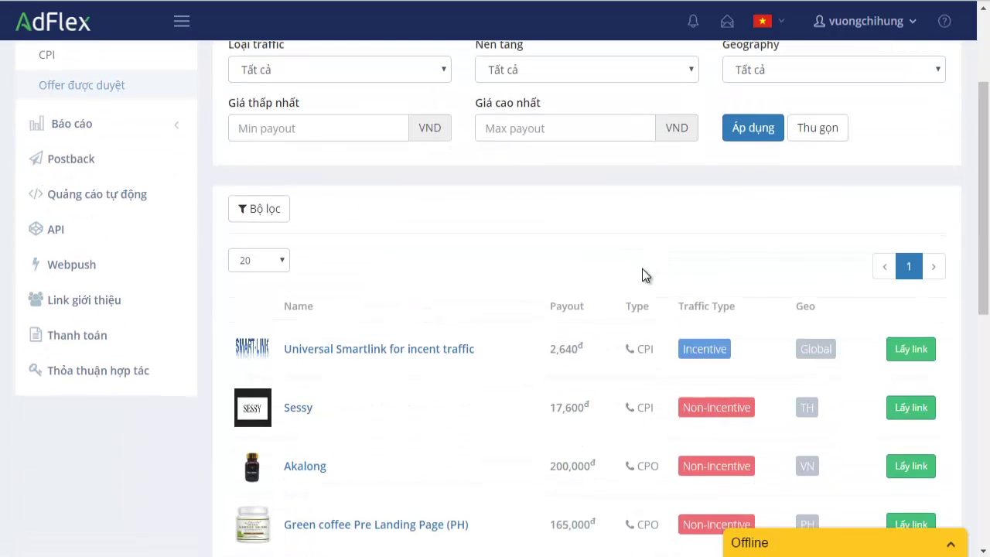
{"action": "scroll", "coordinate": [881, 333], "scroll_direction": "down", "scroll_amount": 3}
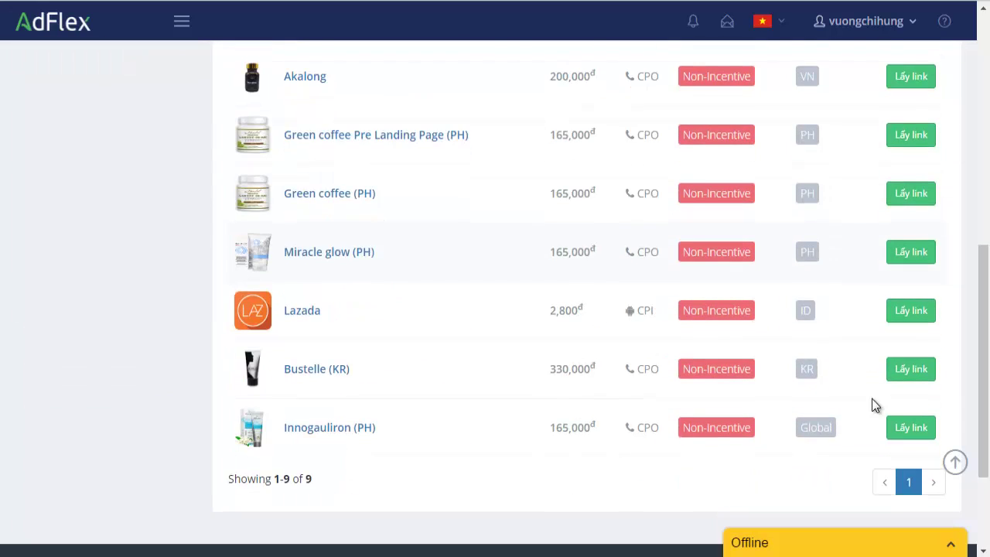
{"action": "scroll", "coordinate": [773, 356], "scroll_direction": "up", "scroll_amount": 2}
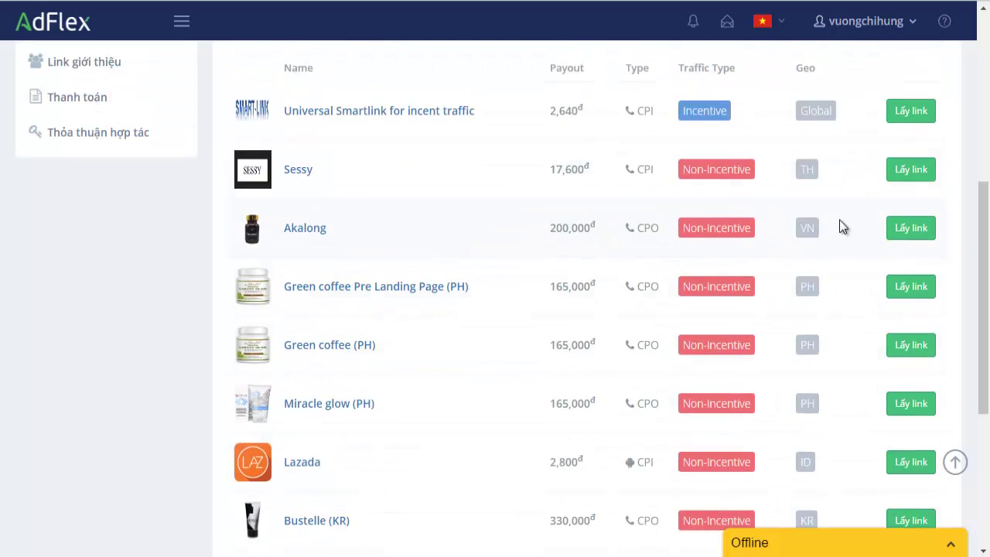
{"action": "scroll", "coordinate": [773, 221], "scroll_direction": "up", "scroll_amount": 3}
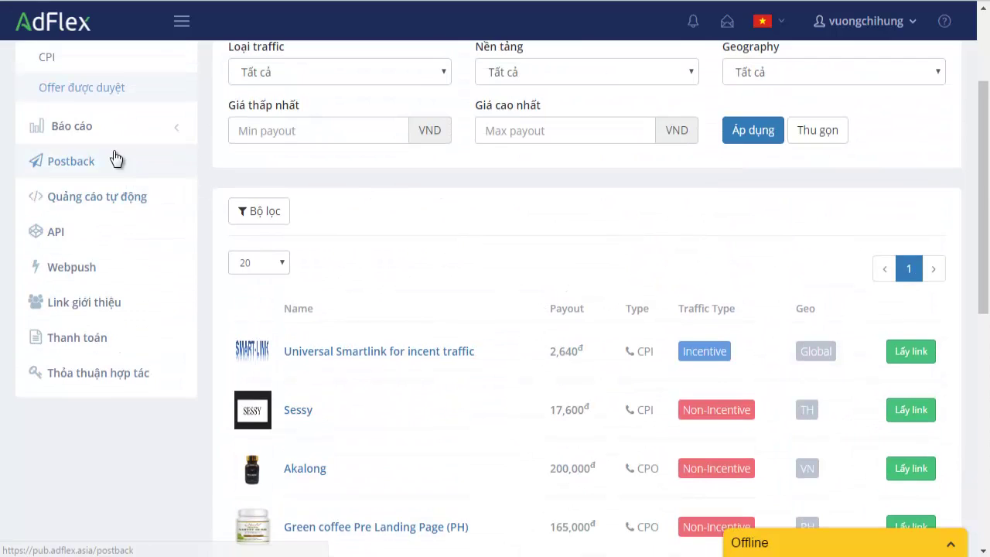
{"action": "scroll", "coordinate": [108, 170], "scroll_direction": "up", "scroll_amount": 1}
{"action": "left_click", "coordinate": [102, 206]}
{"action": "scroll", "coordinate": [98, 209], "scroll_direction": "up", "scroll_amount": 1}
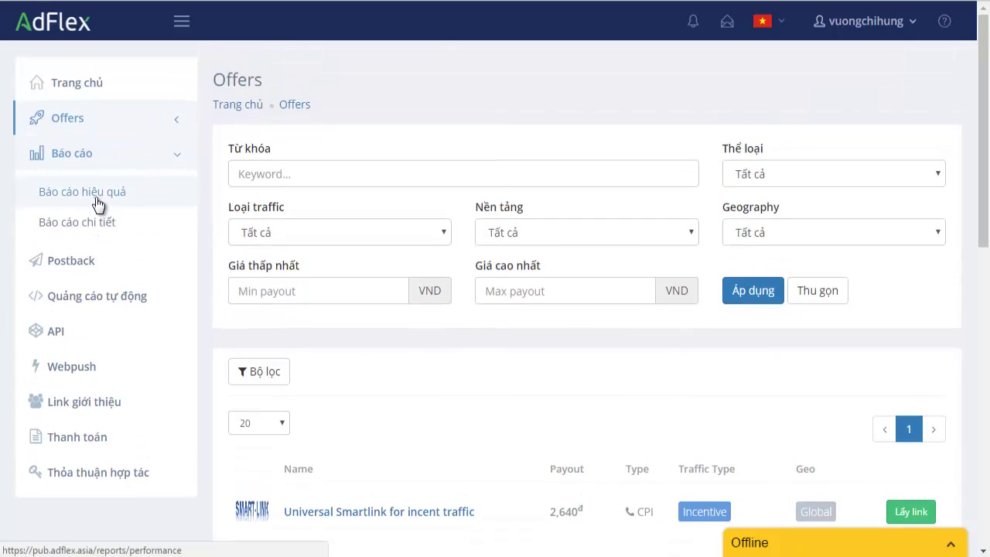
View the July performance report and the empty Thanh toán page, then return to Trang chủ.
{"action": "left_click", "coordinate": [103, 190]}
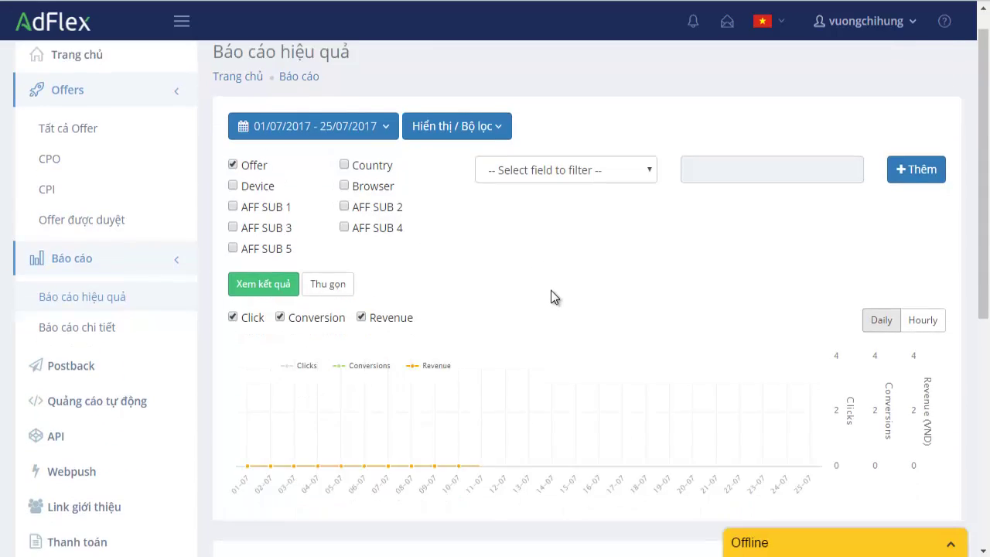
{"action": "scroll", "coordinate": [550, 296], "scroll_direction": "down", "scroll_amount": 2}
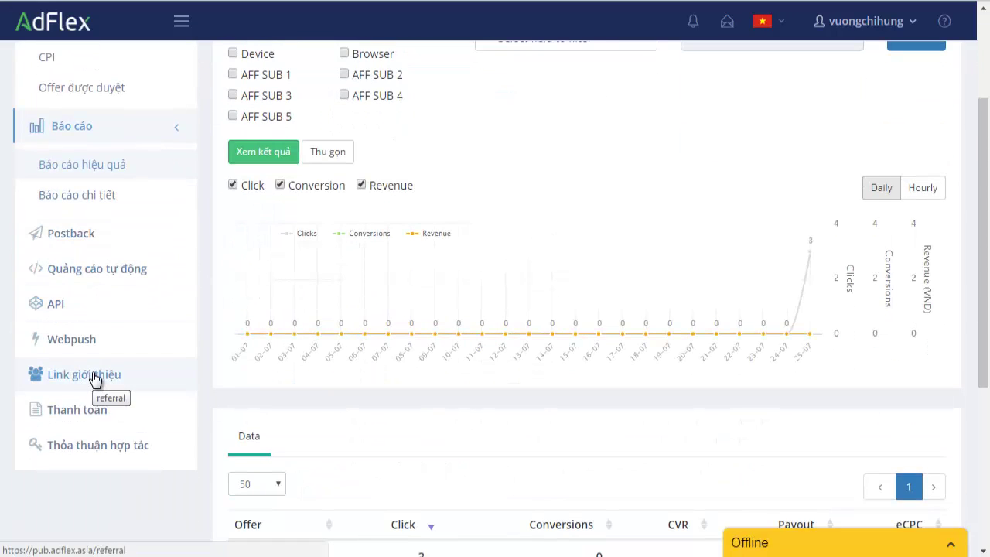
{"action": "left_click", "coordinate": [89, 414]}
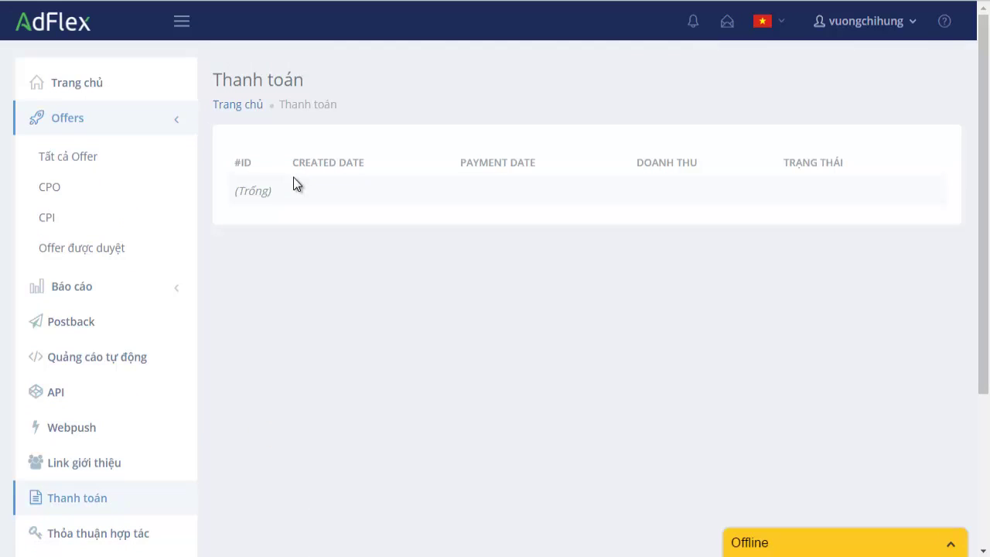
{"action": "left_click", "coordinate": [84, 87]}
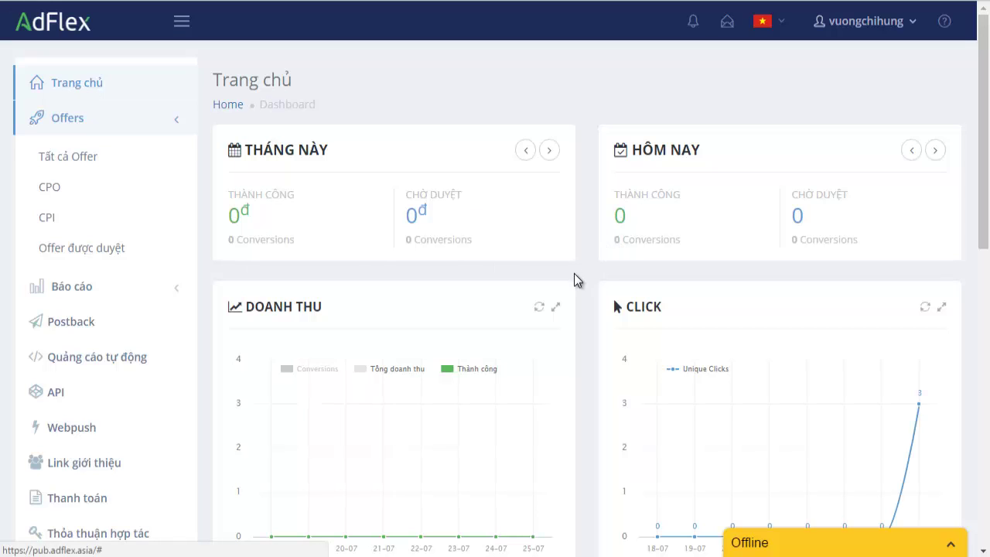
Filter the offers to CPO with the Geography set to 'Việt Nam'.
{"action": "left_click", "coordinate": [50, 188]}
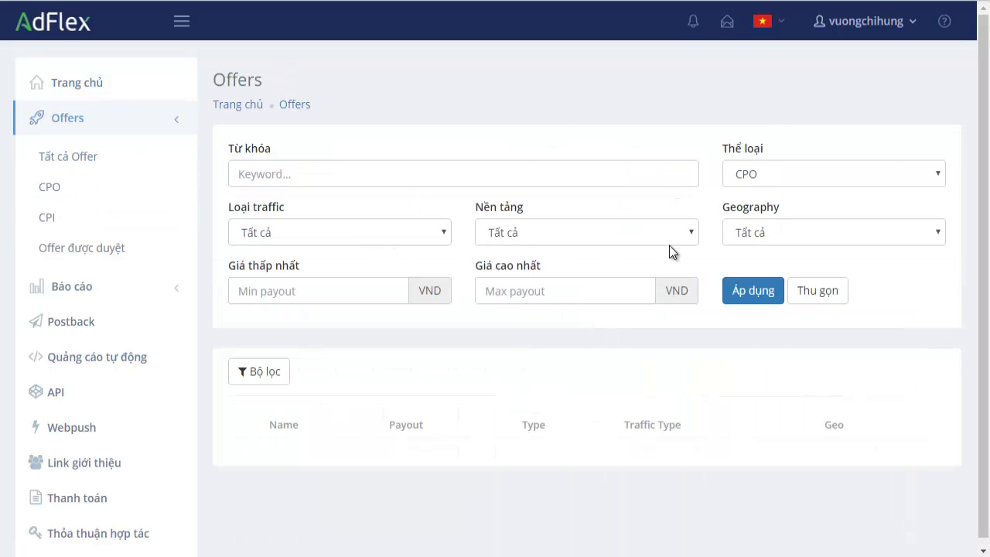
{"action": "left_click", "coordinate": [781, 237]}
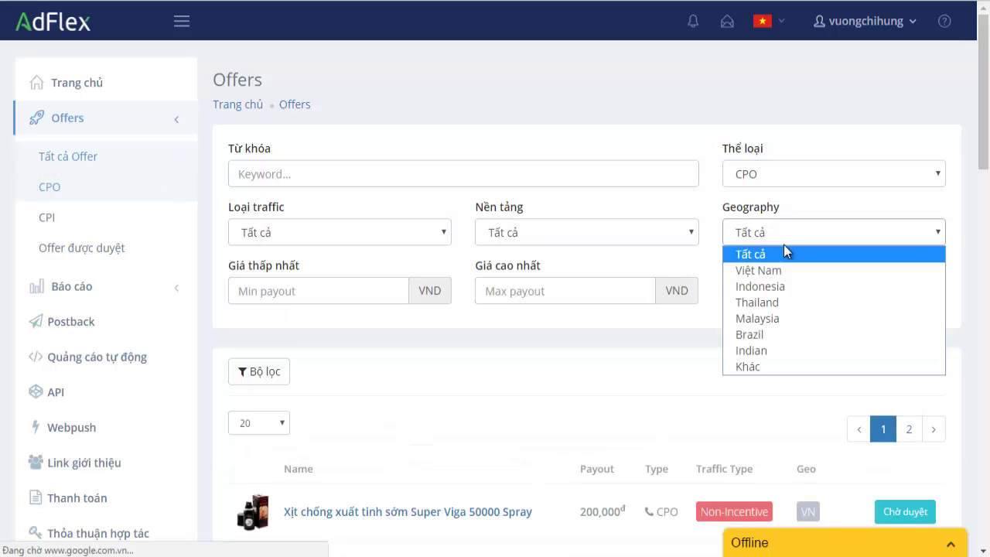
{"action": "left_click", "coordinate": [776, 271]}
Scroll through all 15 Việt Nam CPO offers and back to the top.
{"action": "scroll", "coordinate": [625, 297], "scroll_direction": "down", "scroll_amount": 3}
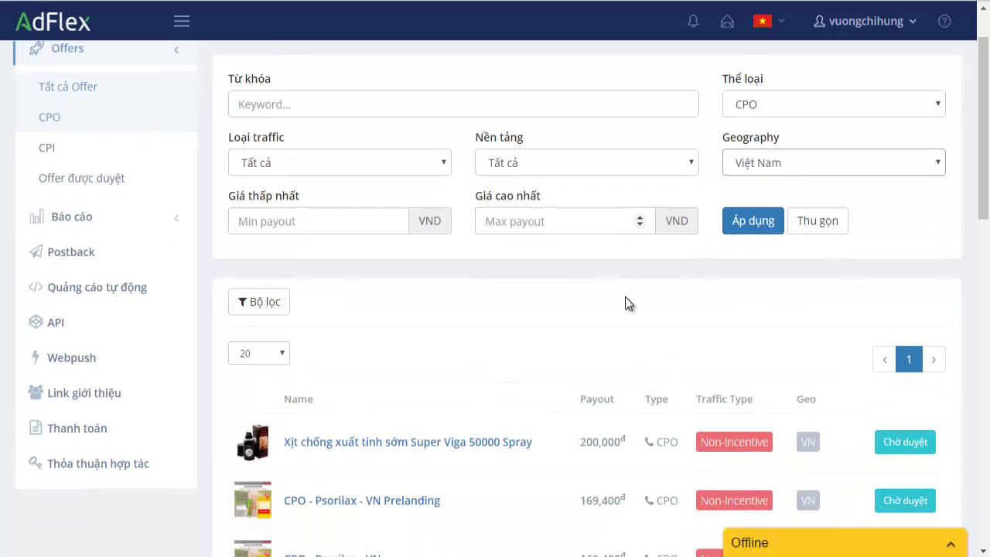
{"action": "scroll", "coordinate": [594, 283], "scroll_direction": "down", "scroll_amount": 3}
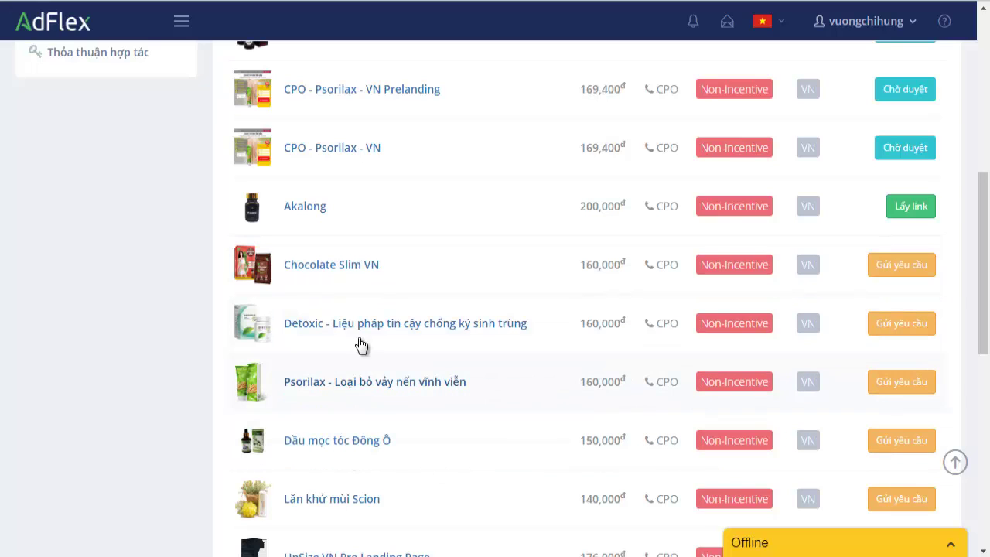
{"action": "scroll", "coordinate": [393, 304], "scroll_direction": "down", "scroll_amount": 2}
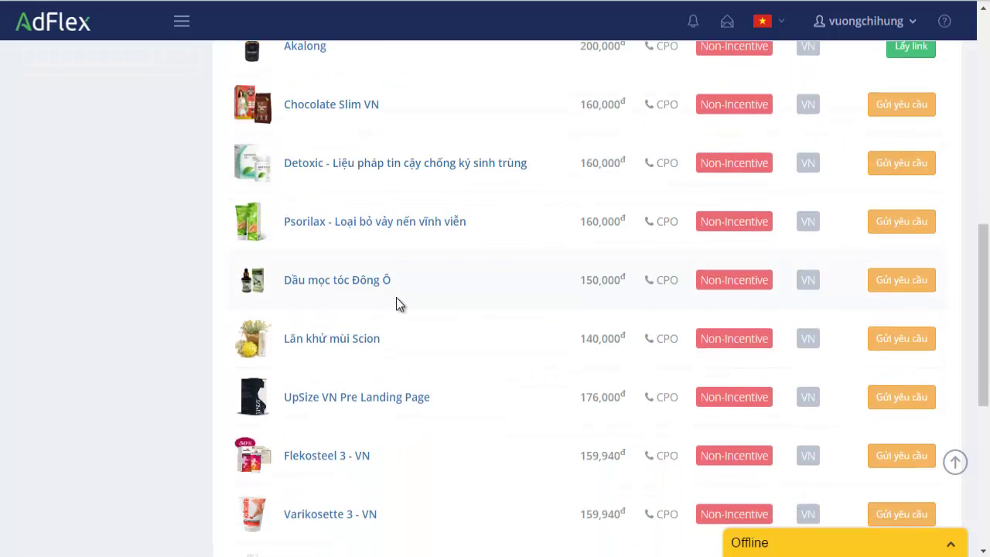
{"action": "scroll", "coordinate": [405, 305], "scroll_direction": "down", "scroll_amount": 2}
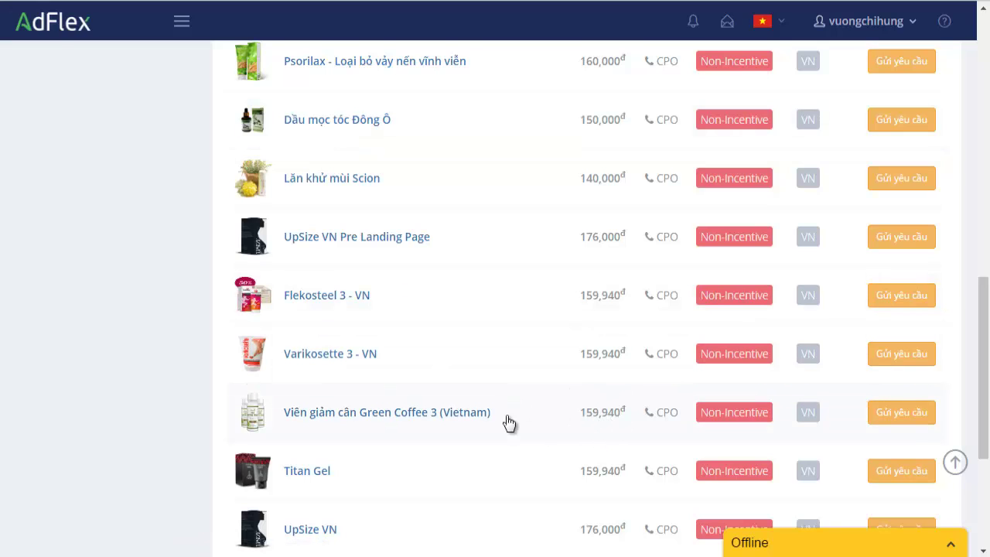
{"action": "scroll", "coordinate": [491, 386], "scroll_direction": "down", "scroll_amount": 1}
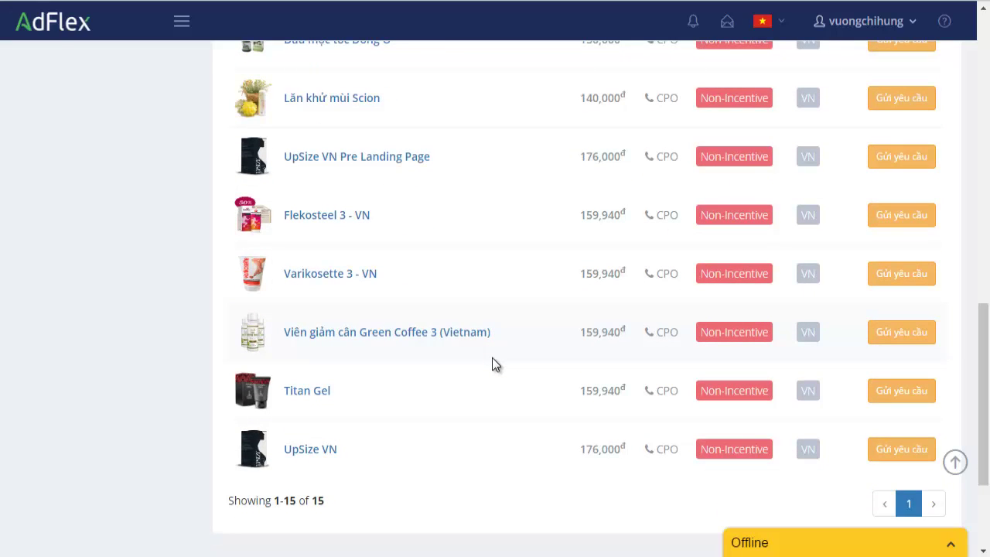
{"action": "scroll", "coordinate": [492, 360], "scroll_direction": "up", "scroll_amount": 10}
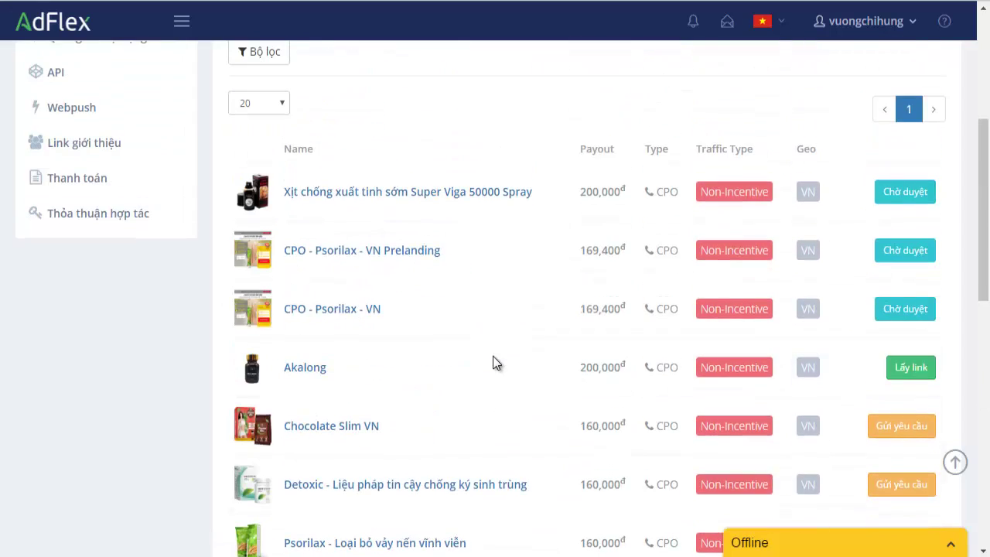
{"action": "scroll", "coordinate": [493, 361], "scroll_direction": "up", "scroll_amount": 2}
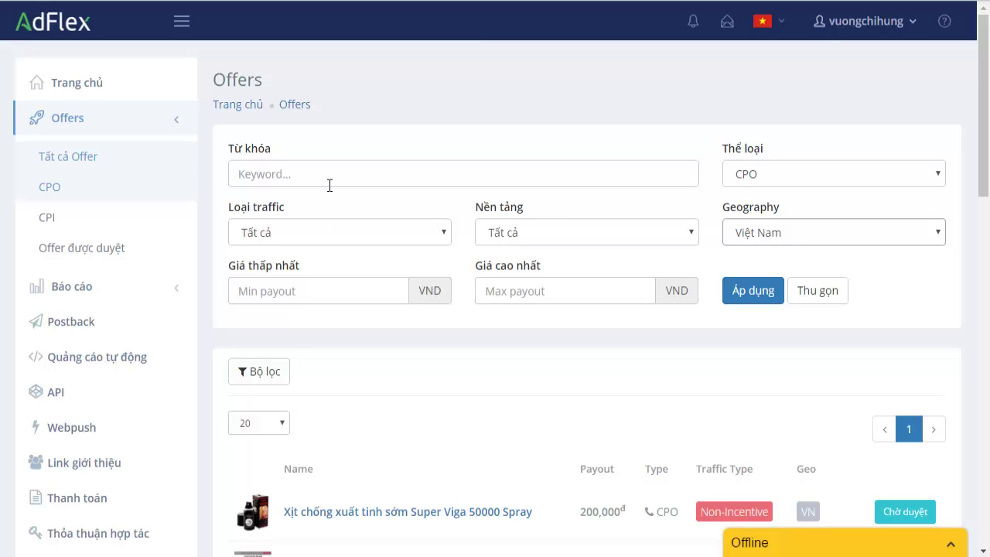
{"action": "left_click_drag", "start_coordinate": [984, 126], "coordinate": [985, 232]}
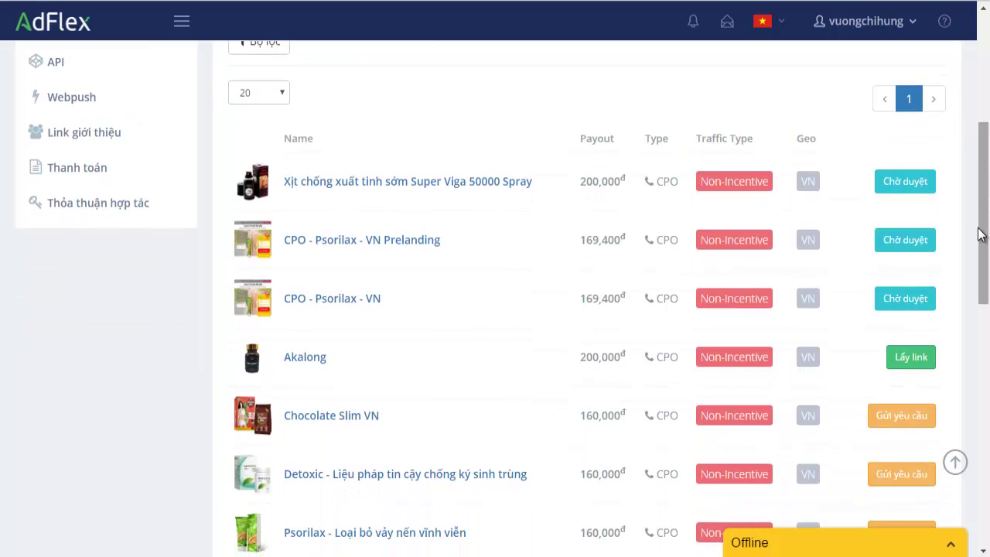
{"action": "left_click_drag", "start_coordinate": [984, 232], "coordinate": [988, 79]}
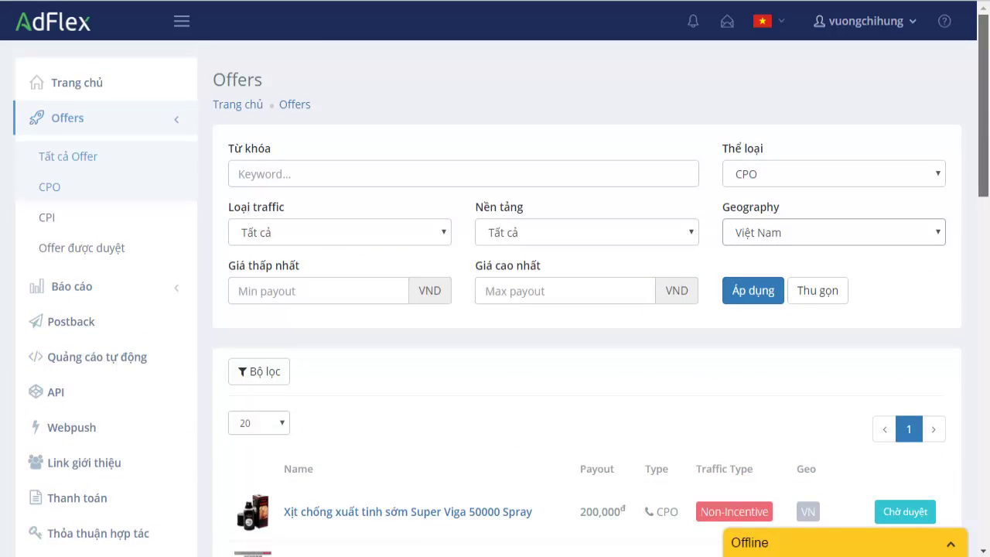